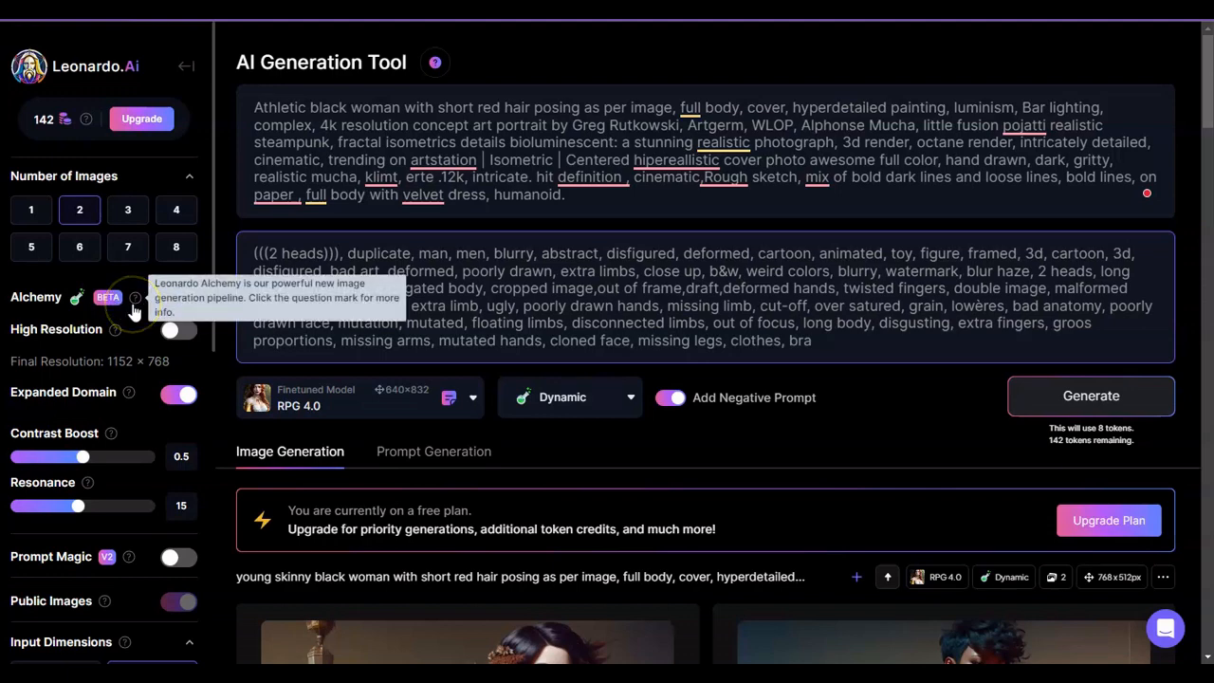
Step: Open the Leonardo Alchemy introduction, read its key notes, and close it
{"action": "left_click", "coordinate": [132, 302]}
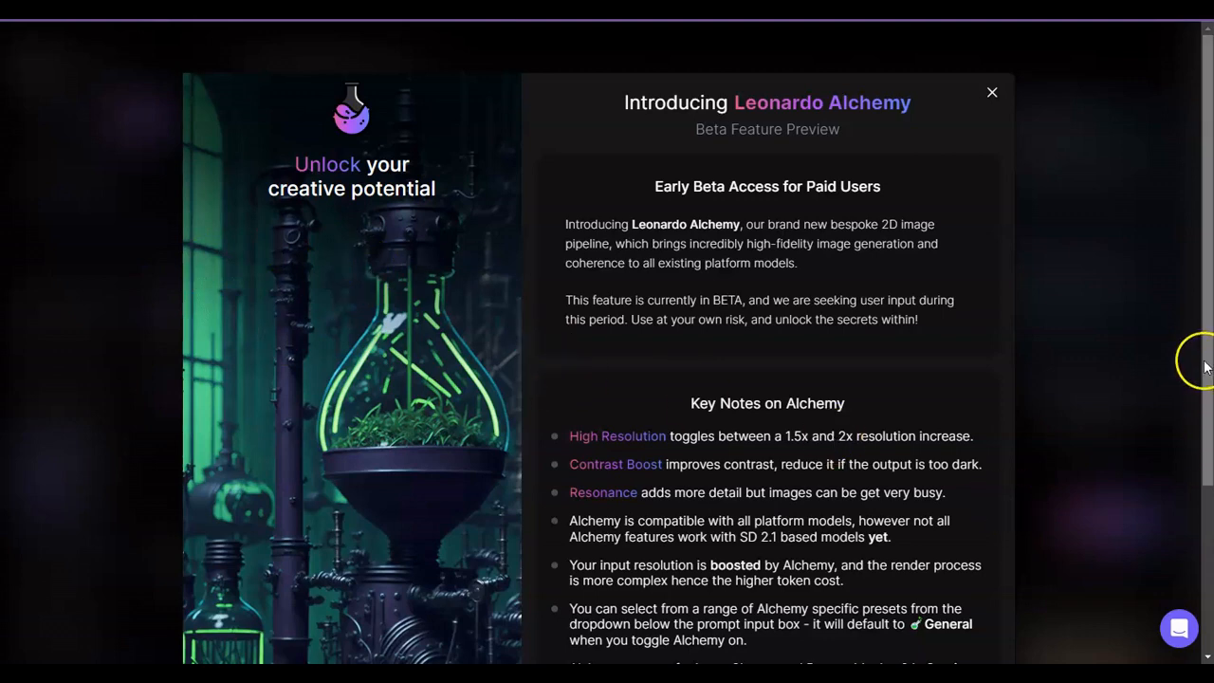
{"action": "left_click_drag", "start_coordinate": [1206, 368], "coordinate": [1209, 427]}
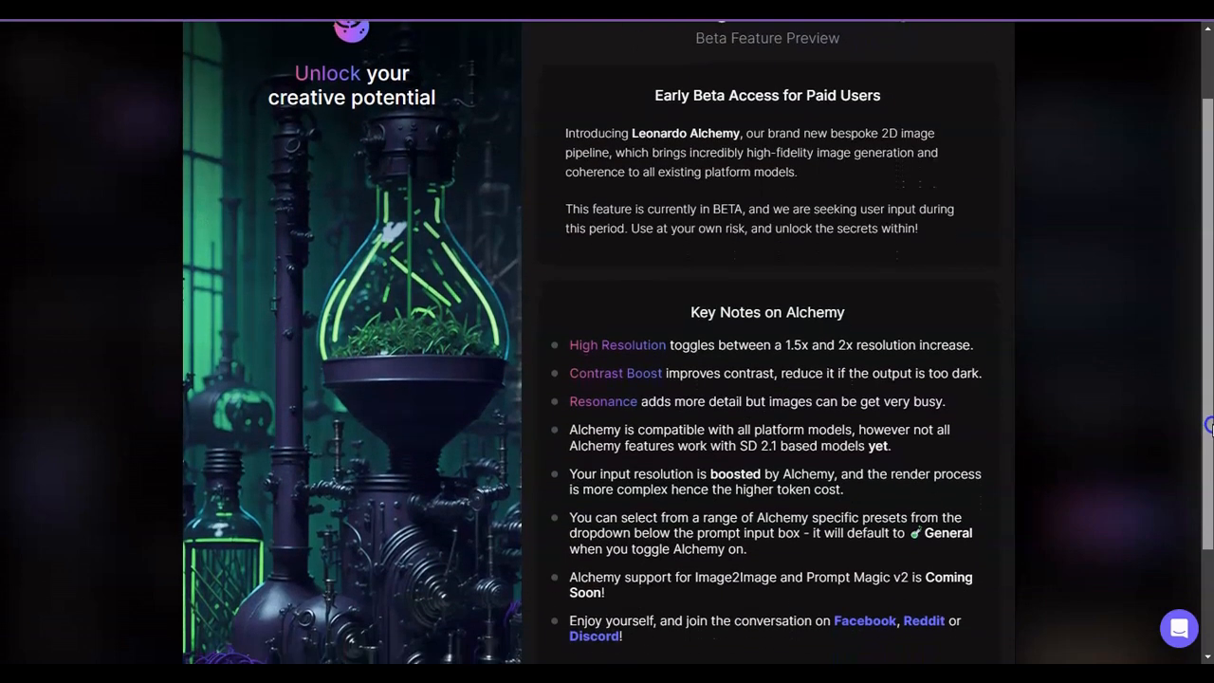
{"action": "scroll", "coordinate": [354, 24], "scroll_direction": "up", "scroll_amount": 1}
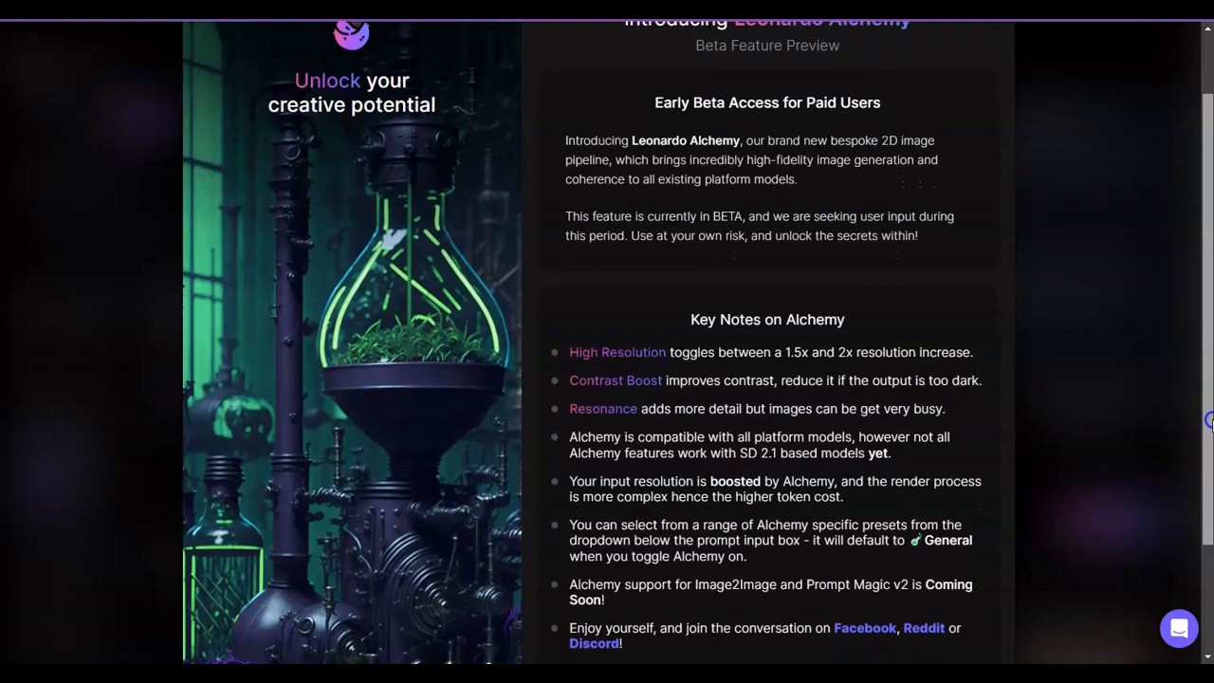
{"action": "scroll", "coordinate": [597, 342], "scroll_direction": "up", "scroll_amount": 1}
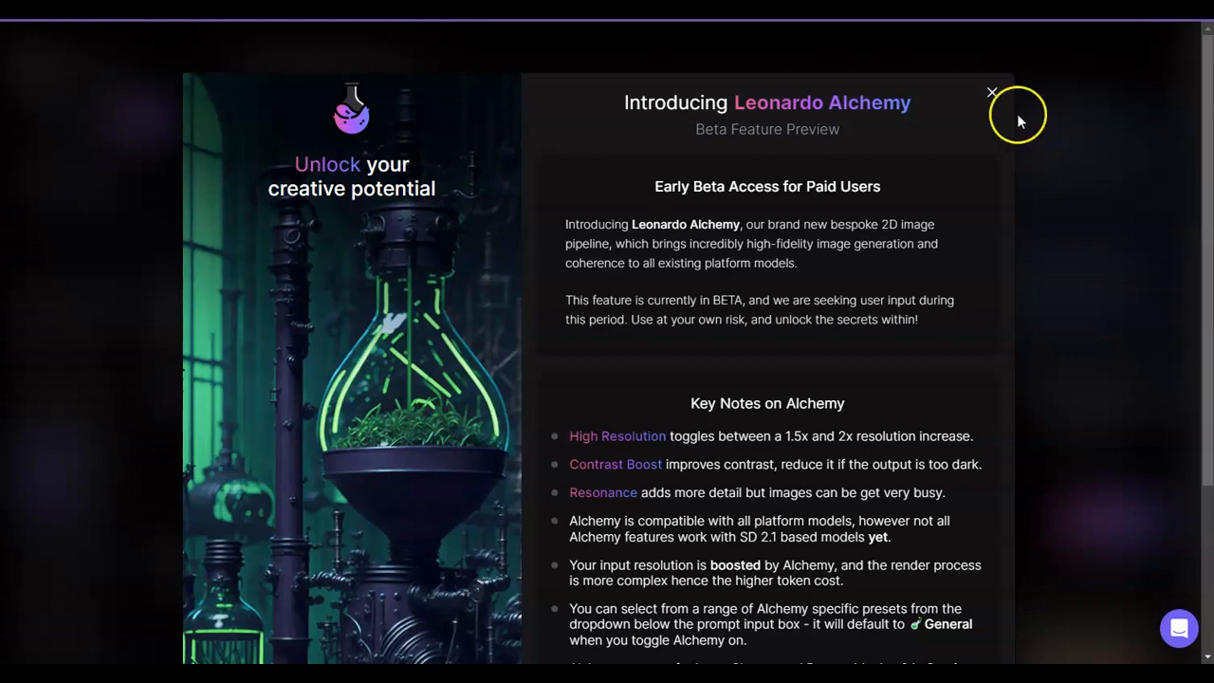
{"action": "left_click", "coordinate": [990, 96]}
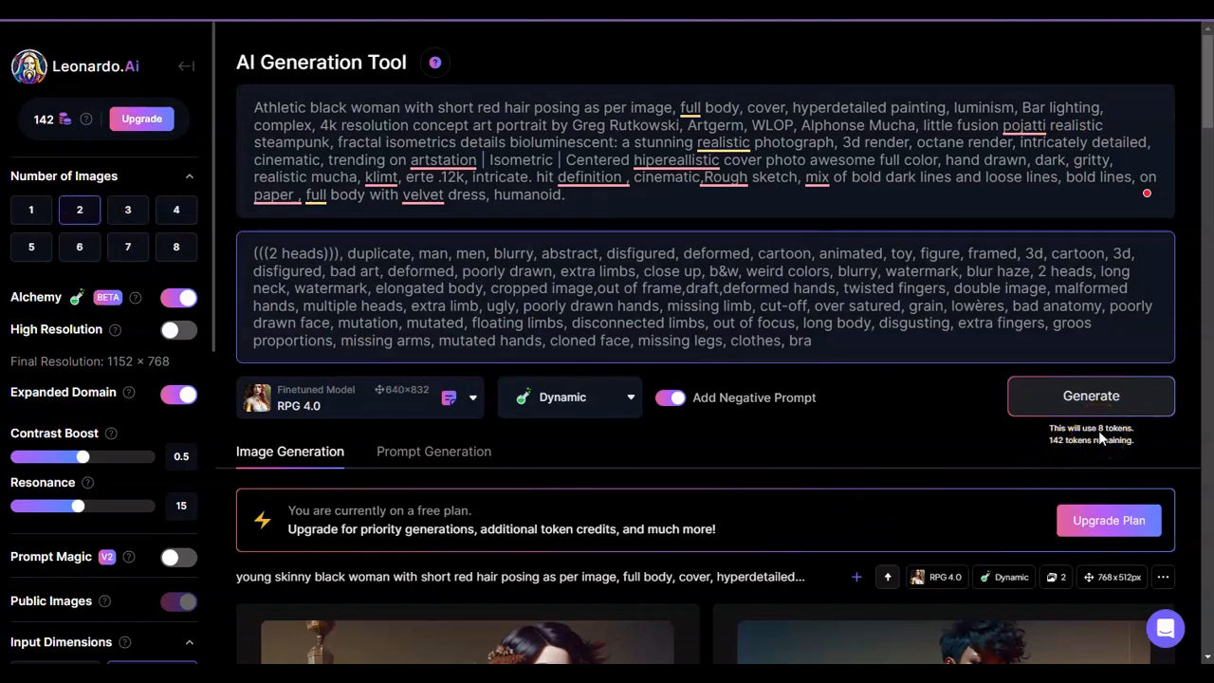
Step: Toggle Alchemy off and back on, and enable High Resolution for the image generation
{"action": "left_click", "coordinate": [180, 299]}
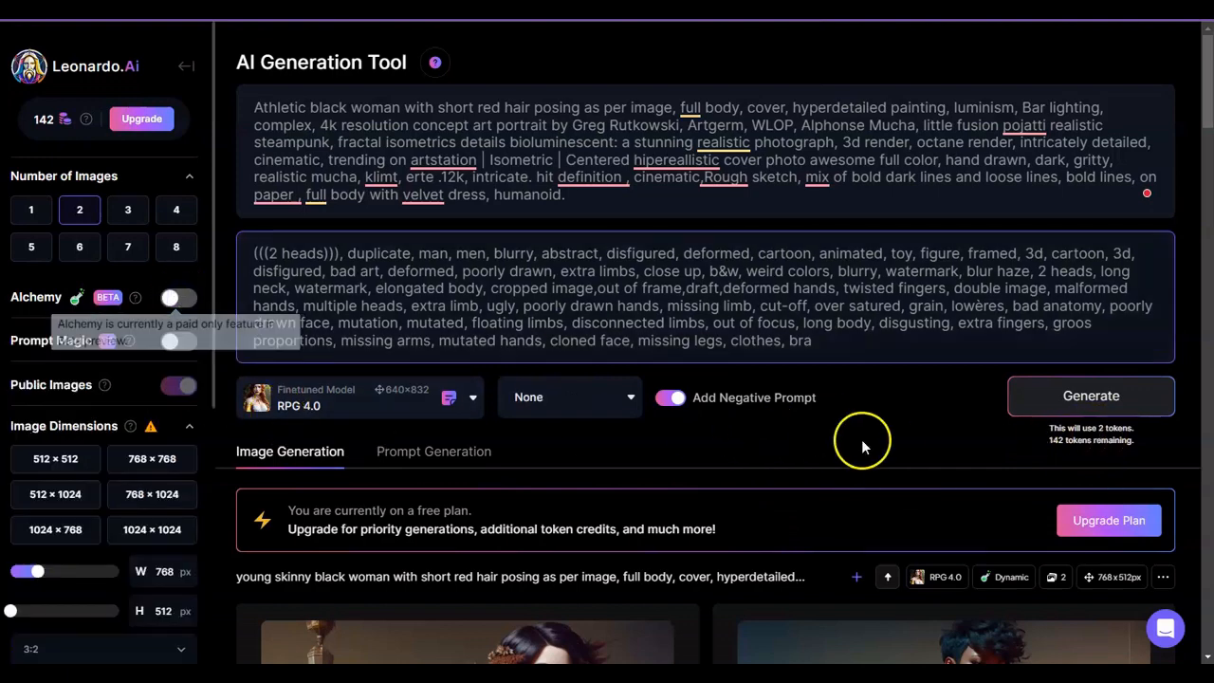
{"action": "left_click", "coordinate": [185, 300]}
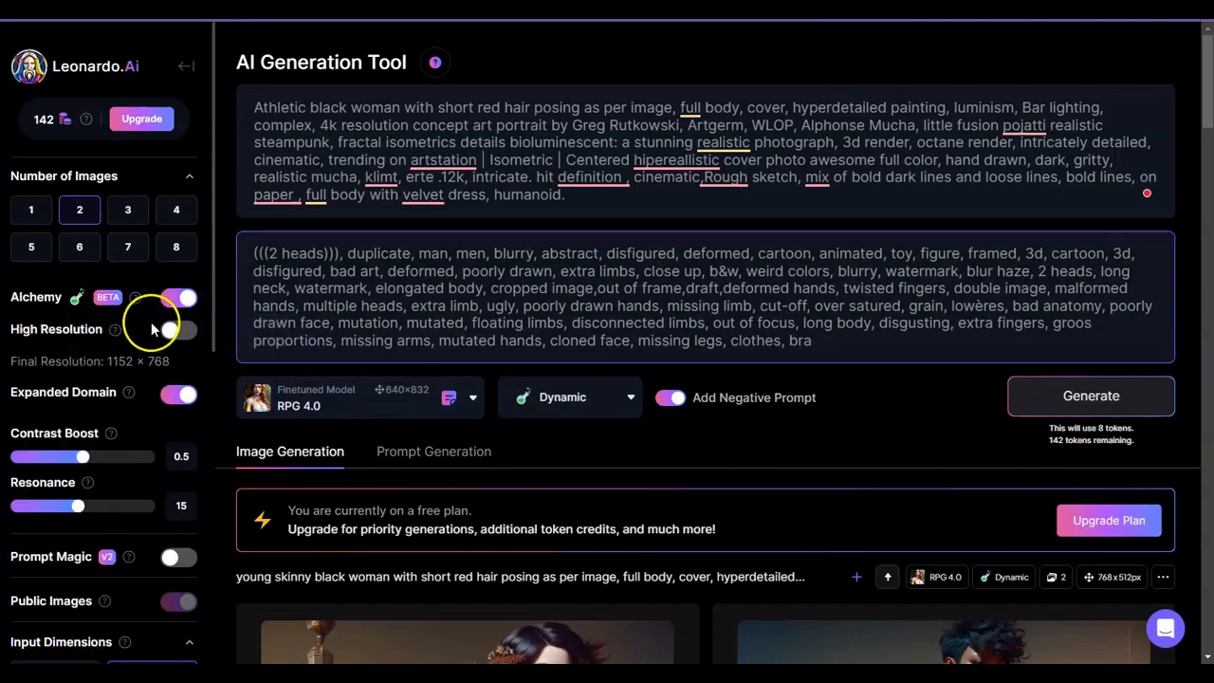
{"action": "mouse_move", "coordinate": [112, 330]}
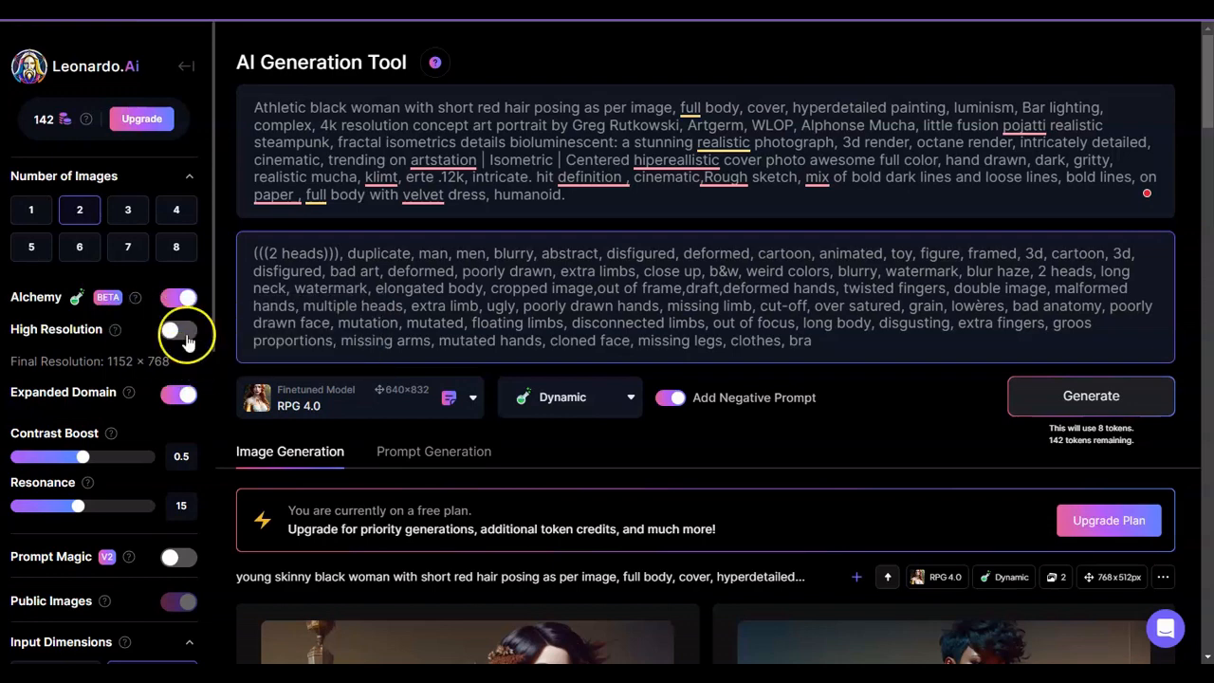
{"action": "left_click", "coordinate": [183, 334]}
{"action": "left_click", "coordinate": [183, 334]}
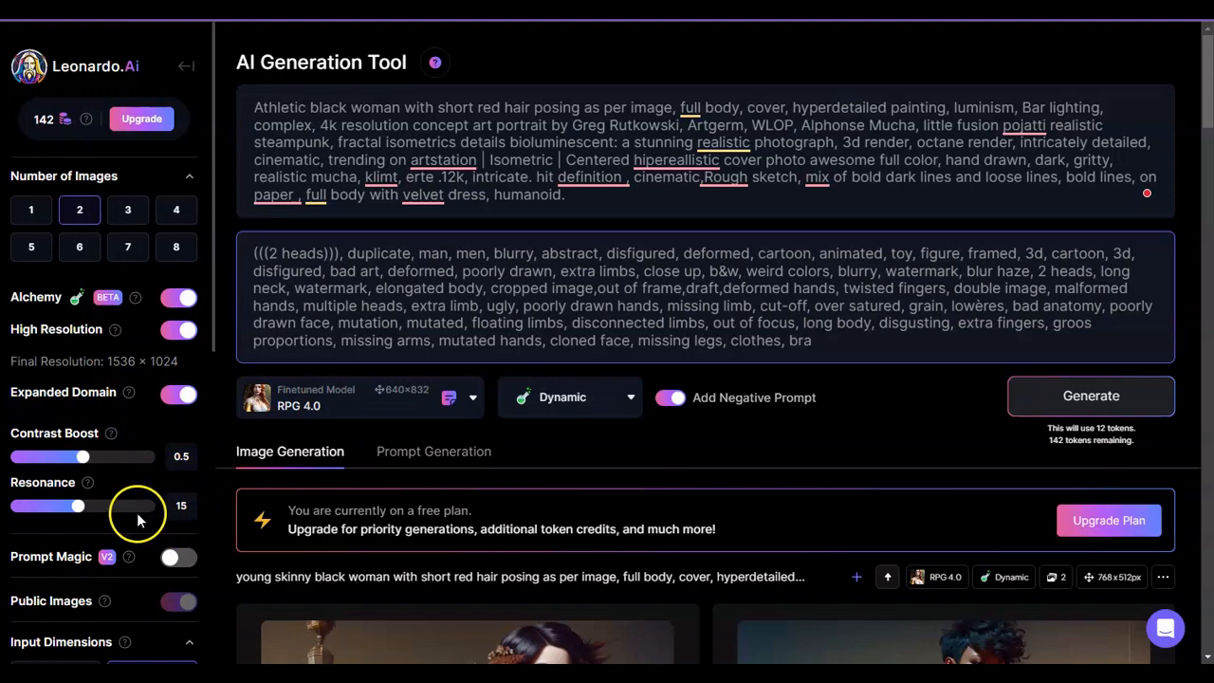
Step: Read the help descriptions for the Resonance, Contrast Boost and Expanded Domain settings
{"action": "mouse_move", "coordinate": [89, 486]}
{"action": "left_click", "coordinate": [87, 460]}
{"action": "left_click", "coordinate": [110, 435]}
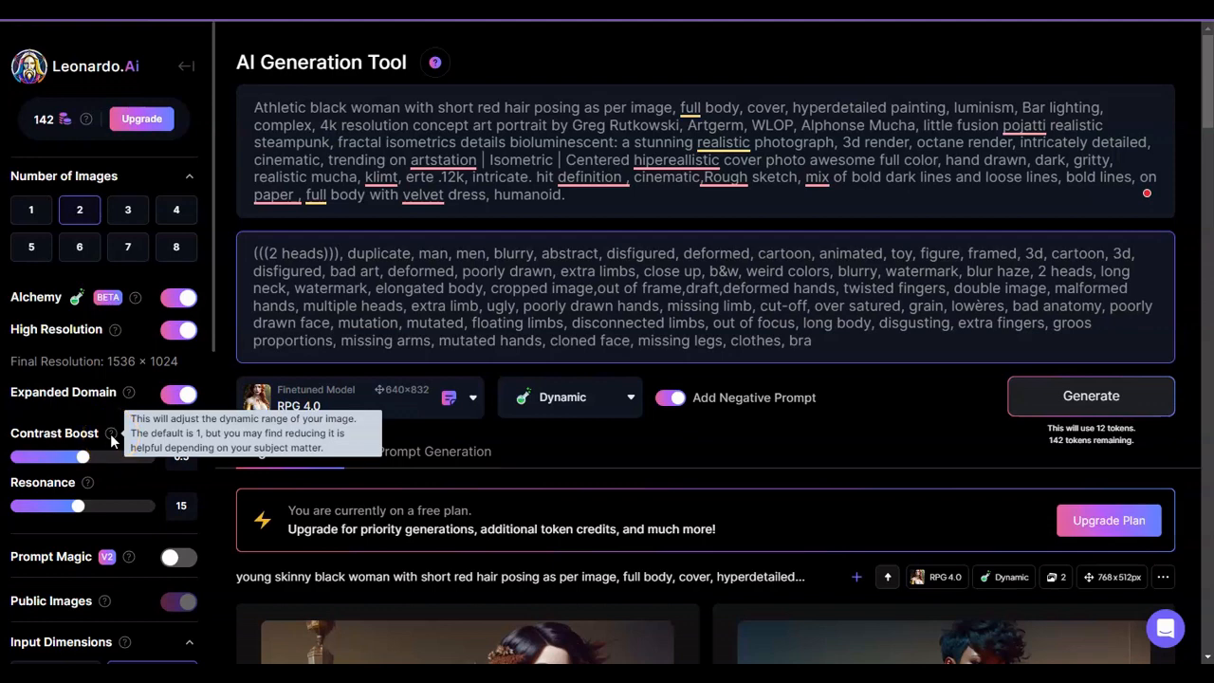
{"action": "left_click", "coordinate": [128, 394]}
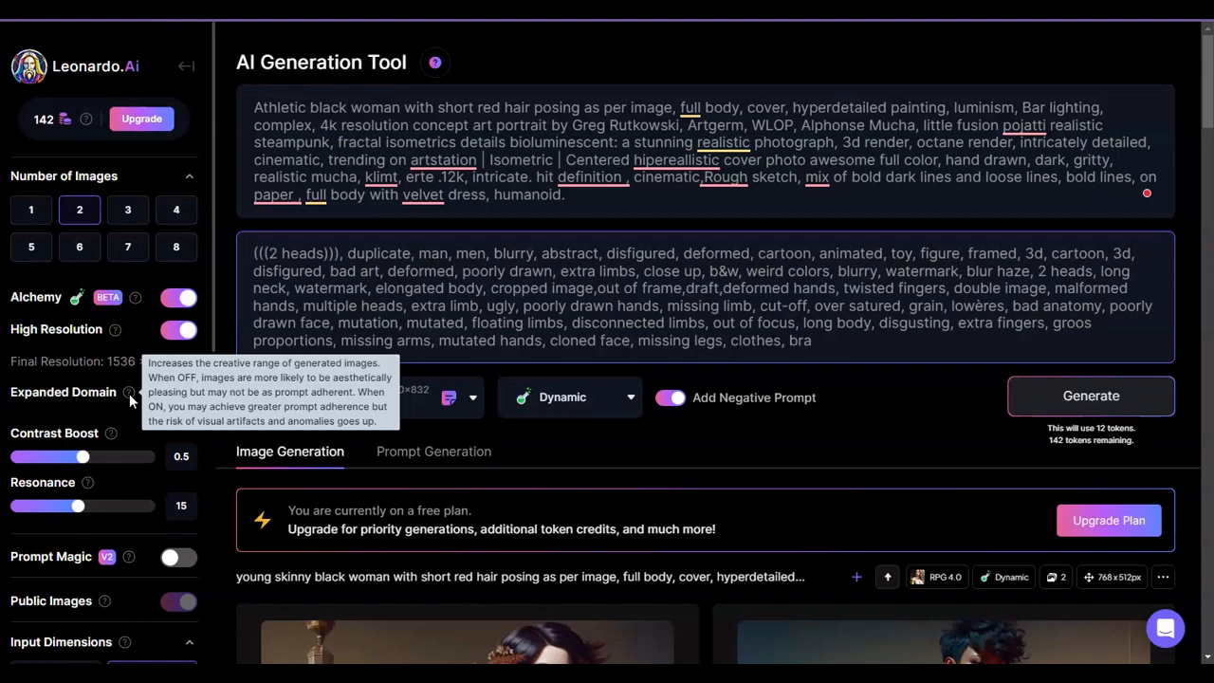
{"action": "left_click", "coordinate": [181, 399]}
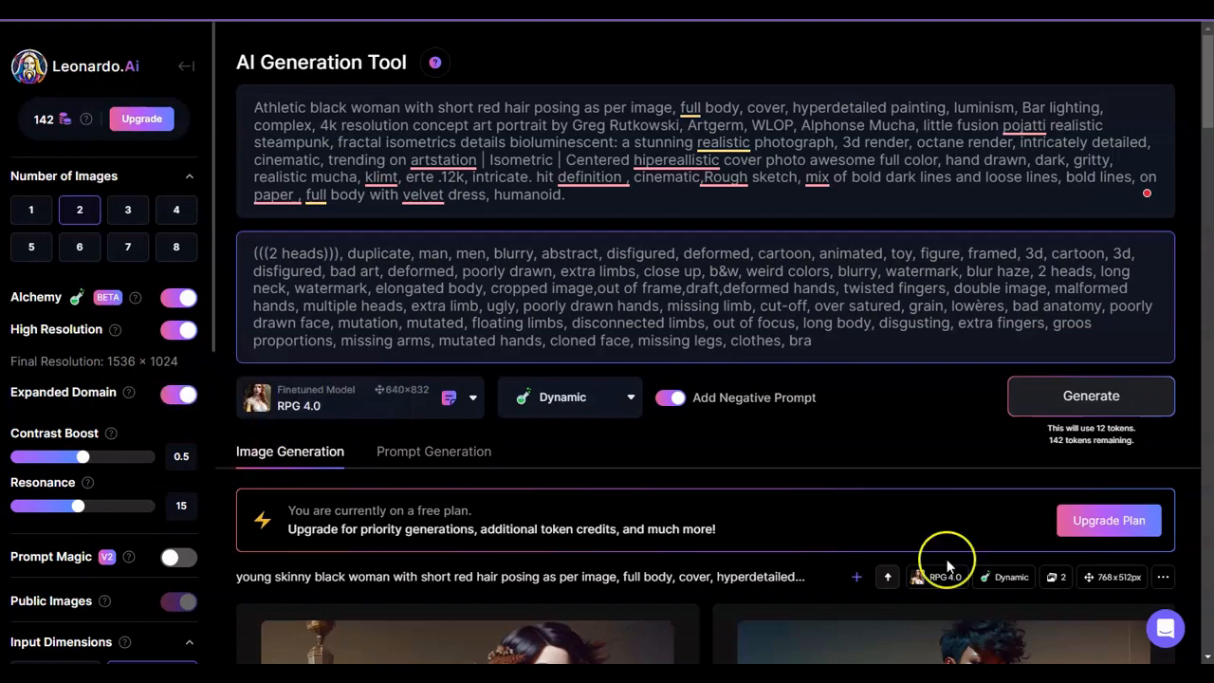
Step: Examine the two previously generated Dynamic-style images and their available image actions, including Alchemy Crisp Upscale
{"action": "scroll", "coordinate": [1209, 92], "scroll_direction": "down", "scroll_amount": 4}
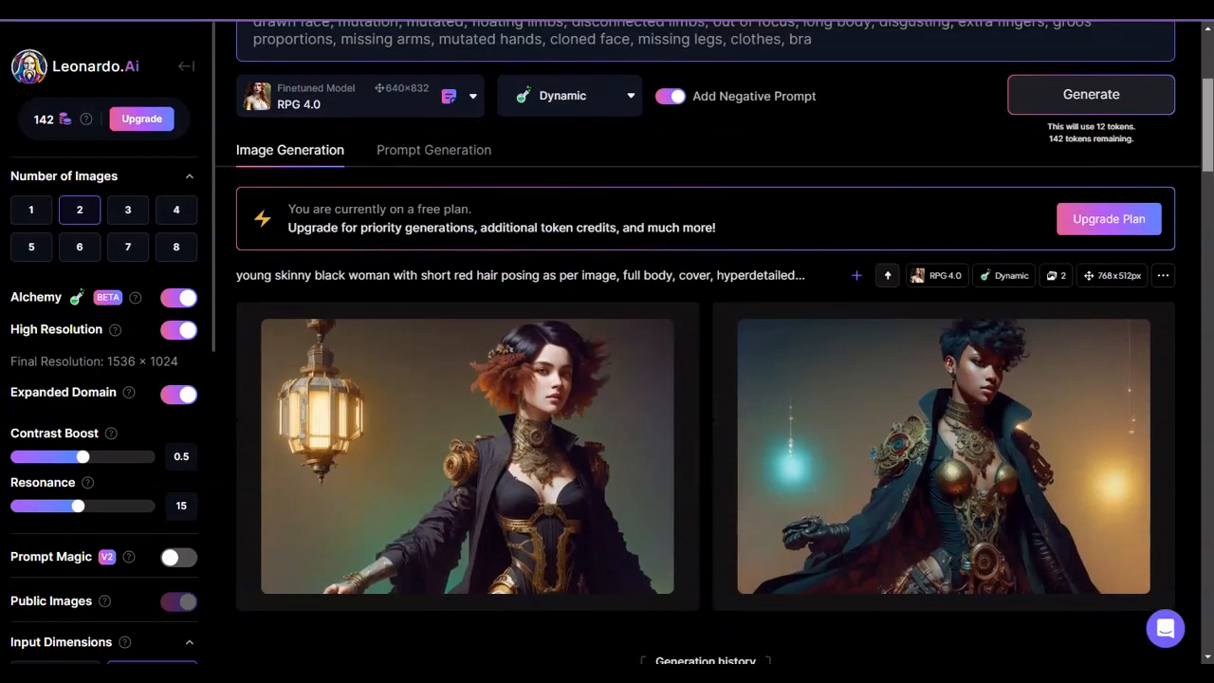
{"action": "scroll", "coordinate": [1209, 113], "scroll_direction": "up", "scroll_amount": 3}
{"action": "scroll", "coordinate": [1209, 131], "scroll_direction": "down", "scroll_amount": 2}
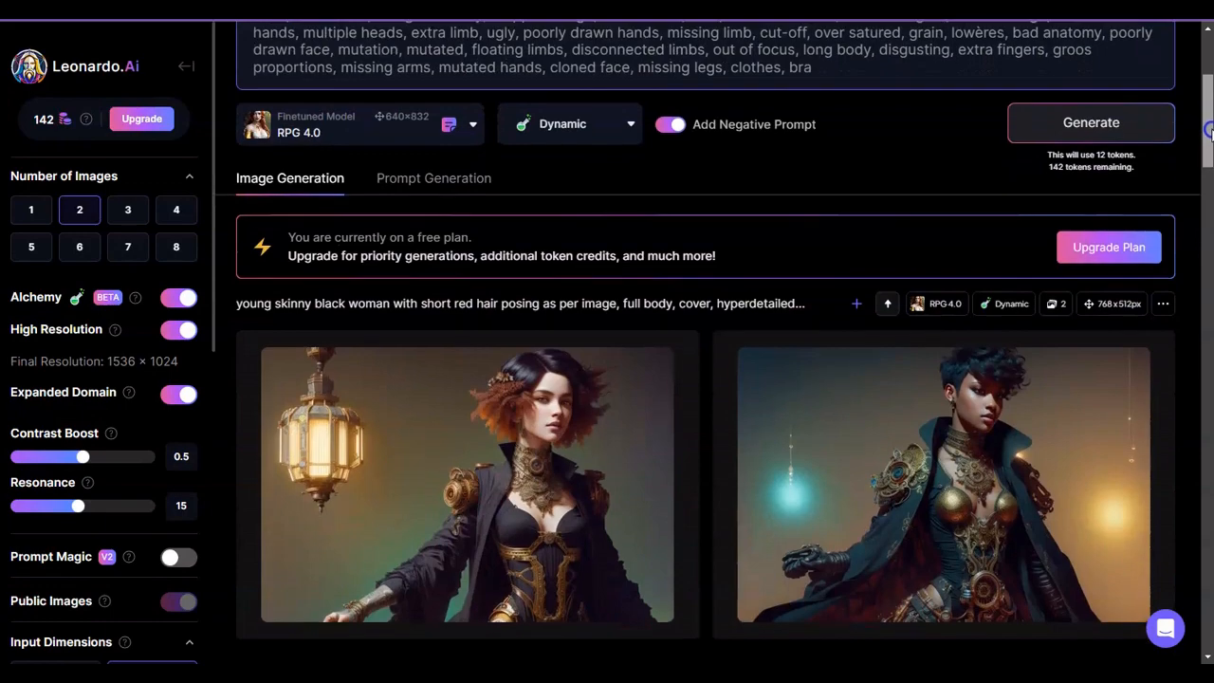
{"action": "scroll", "coordinate": [1210, 132], "scroll_direction": "up", "scroll_amount": 1}
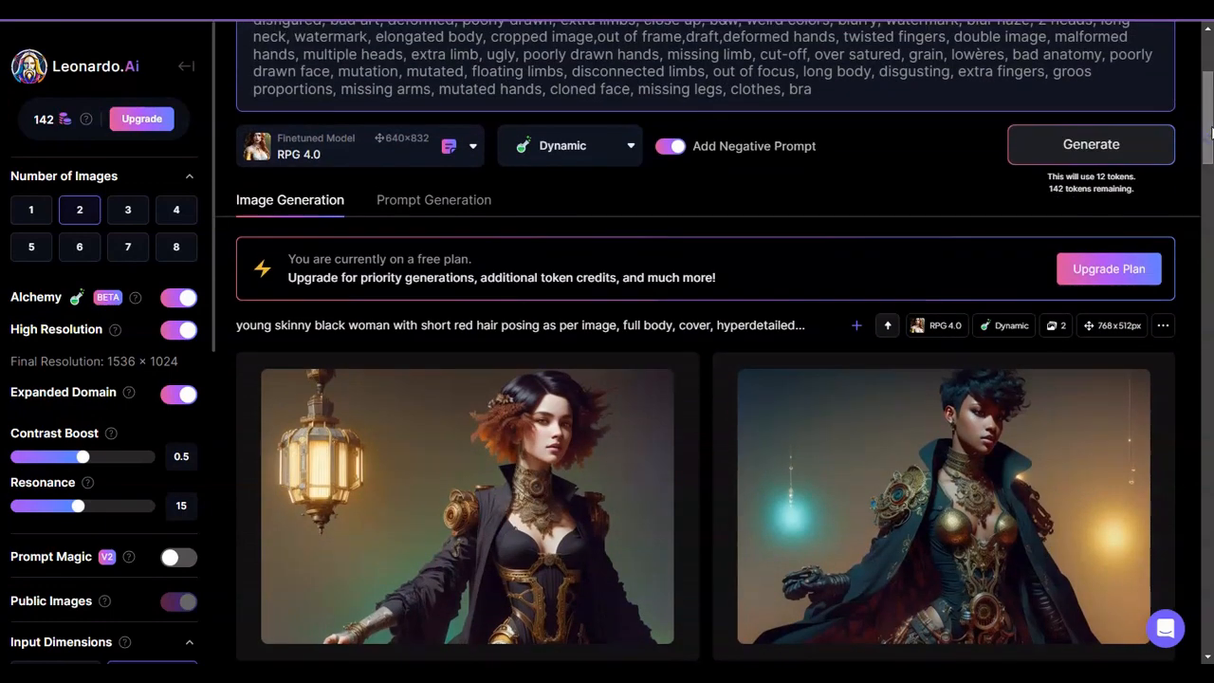
{"action": "mouse_move", "coordinate": [1211, 133]}
{"action": "left_mouse_down"}
{"action": "mouse_move", "coordinate": [1209, 89]}
{"action": "mouse_move", "coordinate": [1209, 145]}
{"action": "left_mouse_up"}
{"action": "mouse_move", "coordinate": [544, 407]}
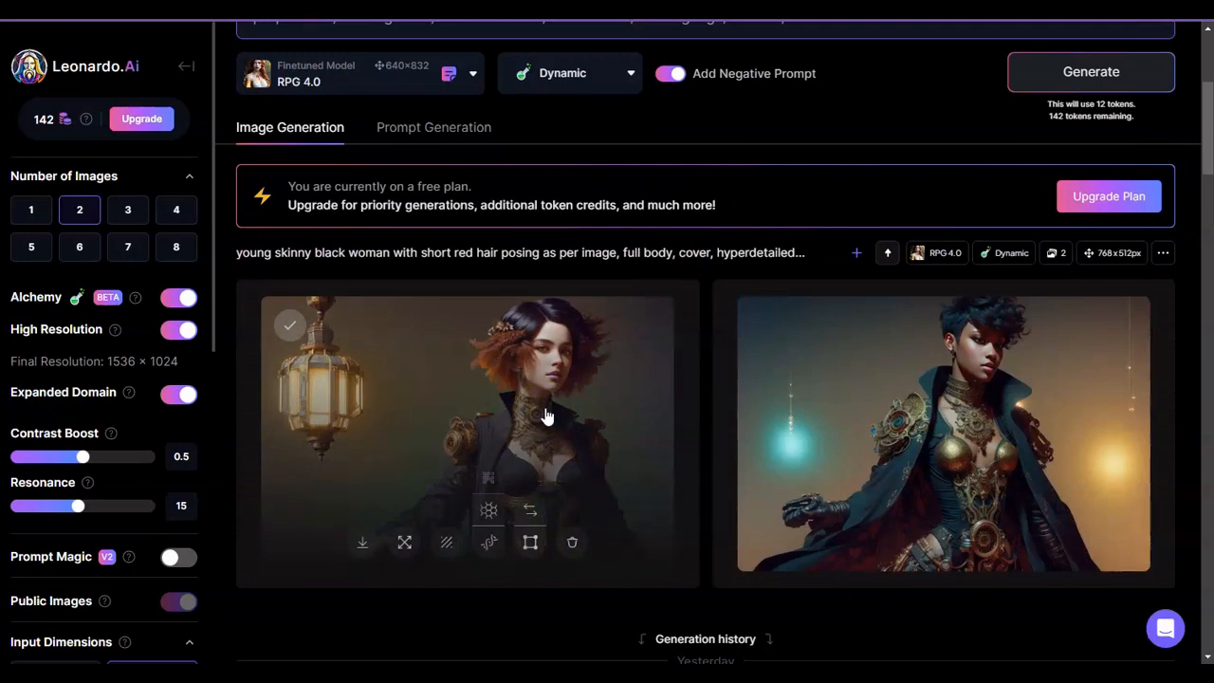
{"action": "left_click", "coordinate": [803, 389]}
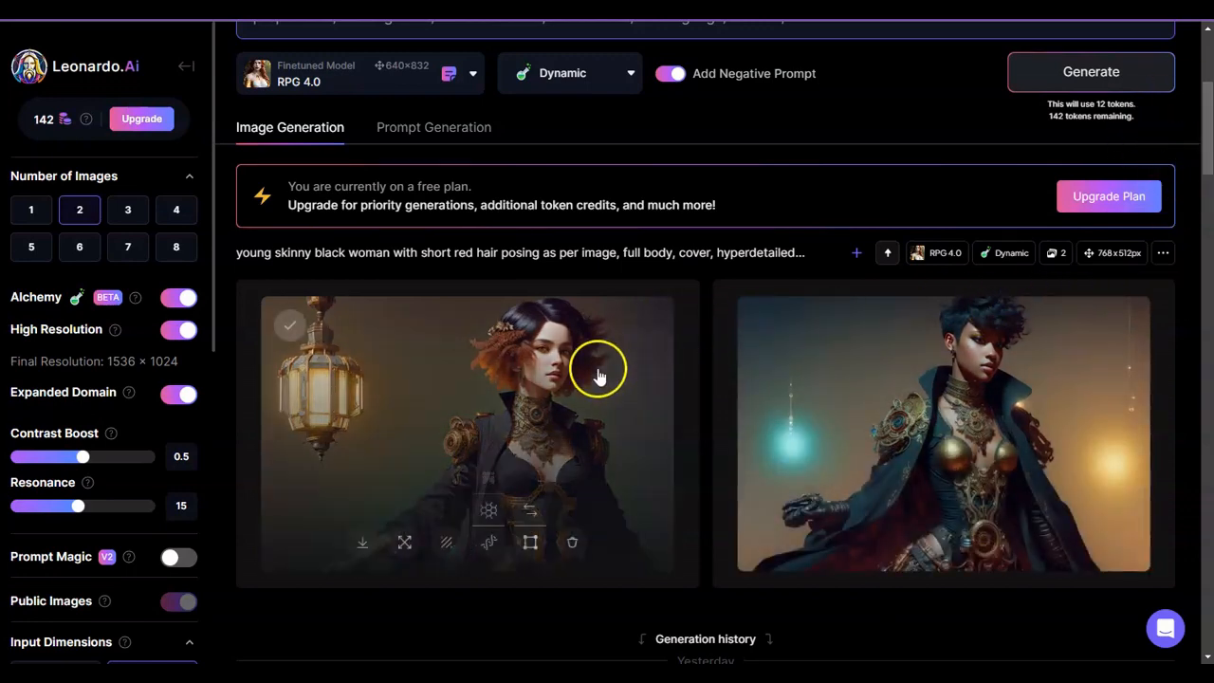
{"action": "mouse_move", "coordinate": [844, 407]}
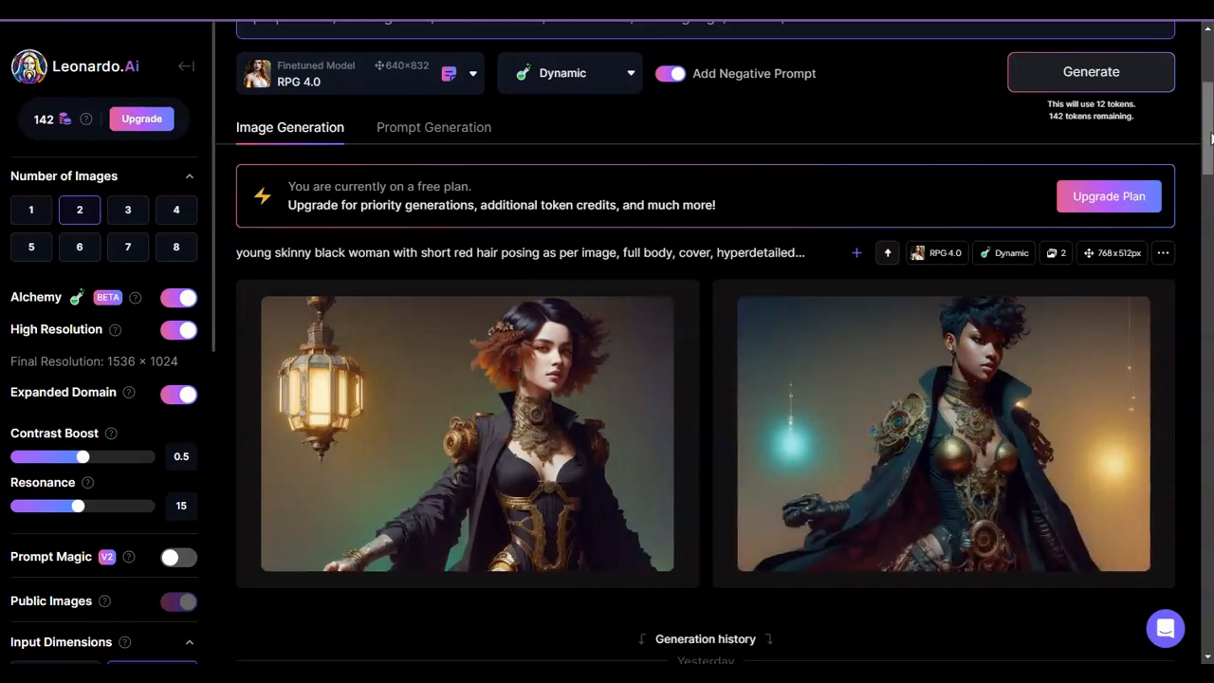
{"action": "mouse_move", "coordinate": [597, 517]}
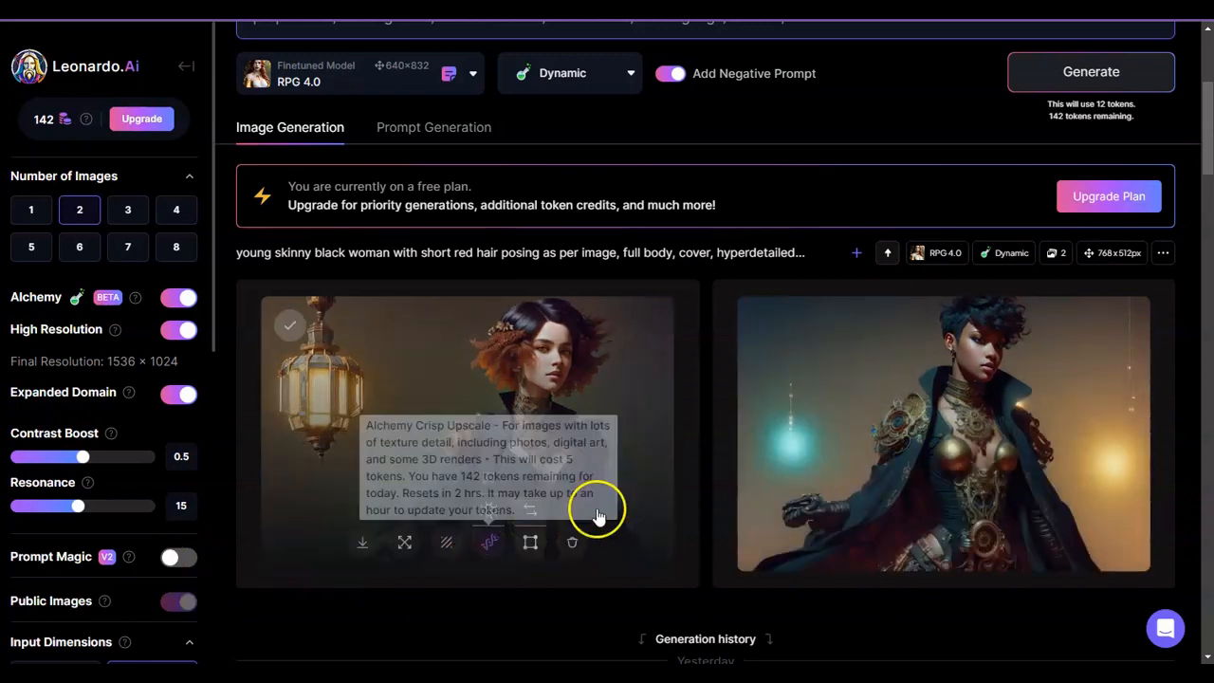
Step: Change the Alchemy style preset to Anime and generate two images from the existing prompt
{"action": "left_click_drag", "start_coordinate": [1205, 158], "coordinate": [1205, 127]}
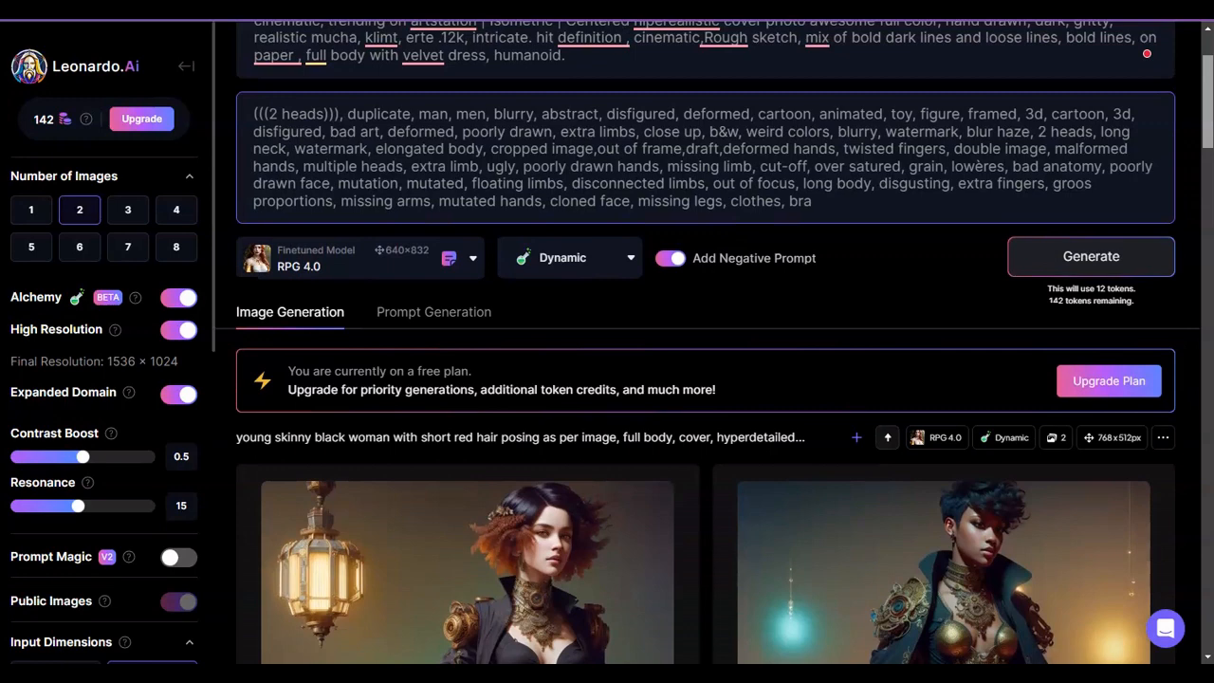
{"action": "left_click_drag", "start_coordinate": [1205, 126], "coordinate": [1205, 120]}
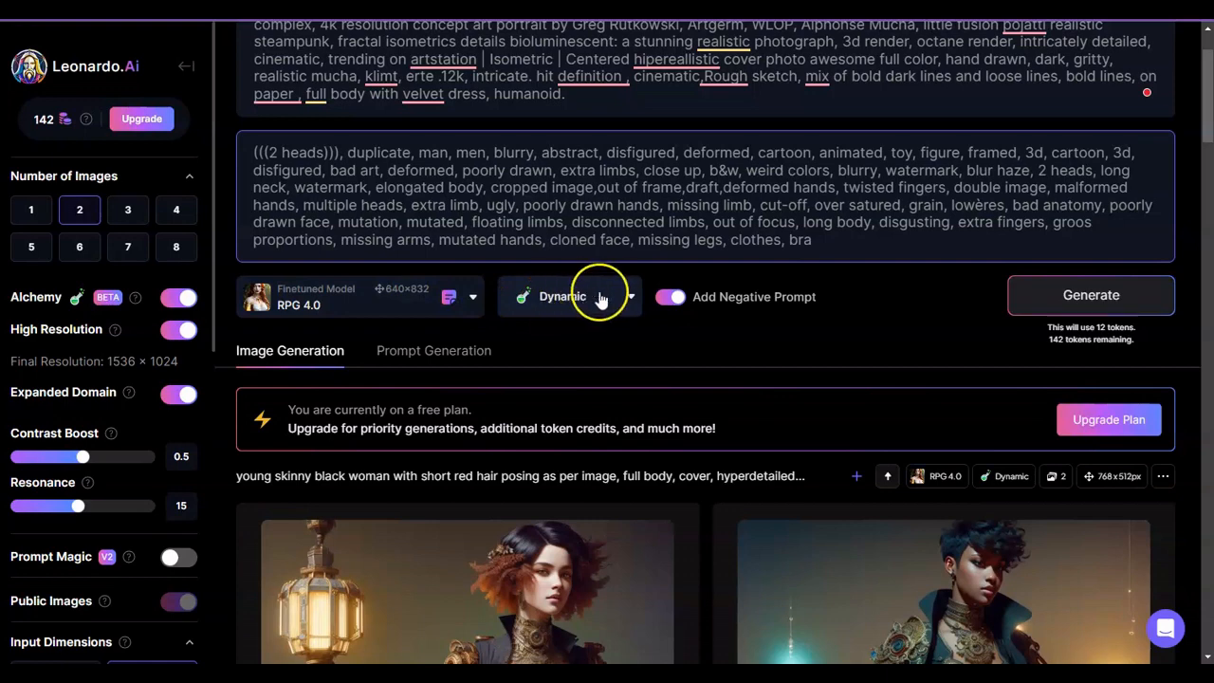
{"action": "left_click", "coordinate": [627, 303]}
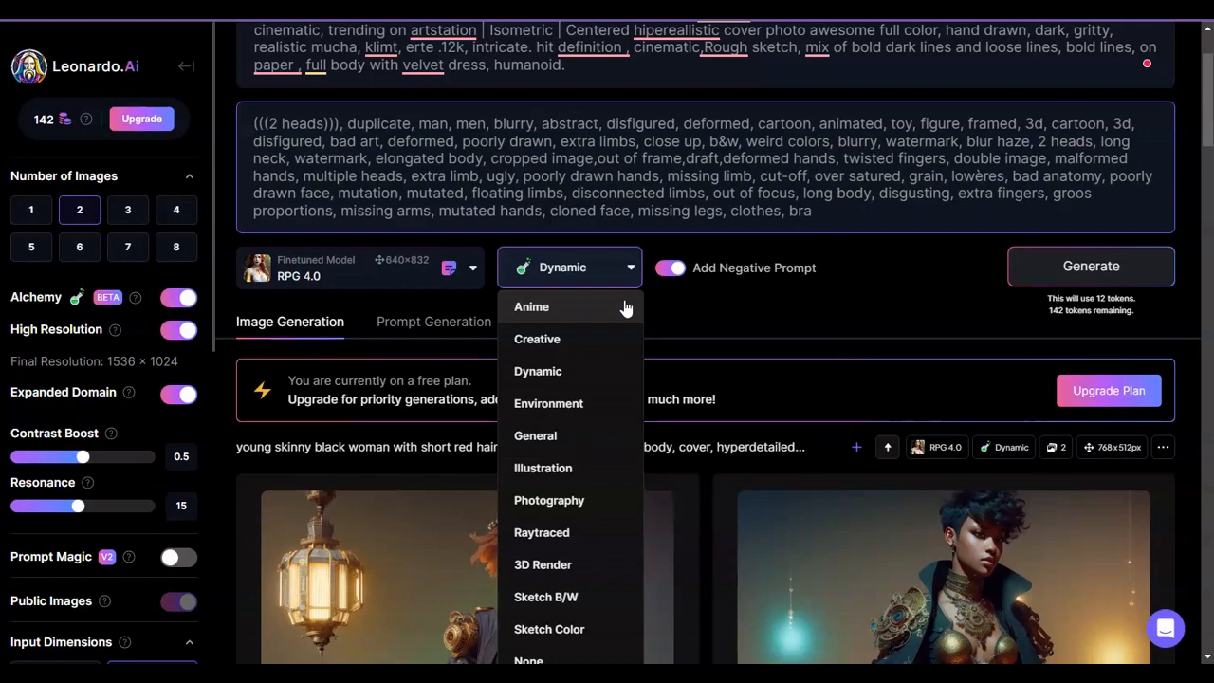
{"action": "scroll", "coordinate": [626, 308], "scroll_direction": "down", "scroll_amount": 1}
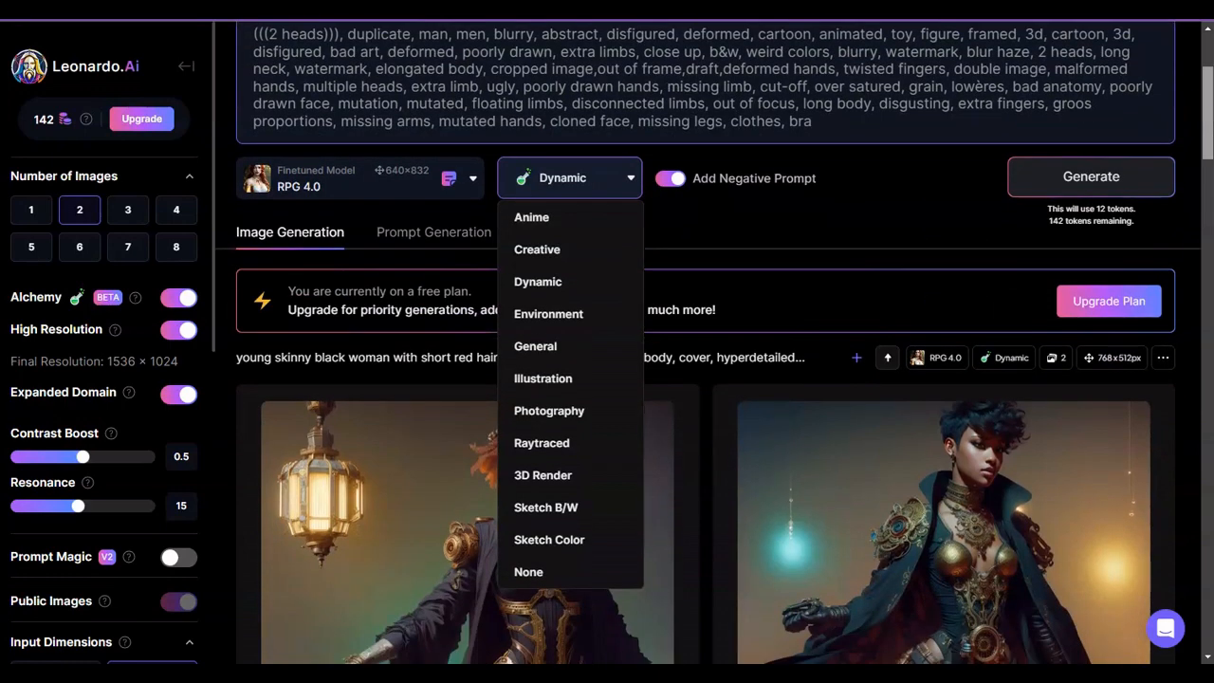
{"action": "scroll", "coordinate": [629, 86], "scroll_direction": "up", "scroll_amount": 1}
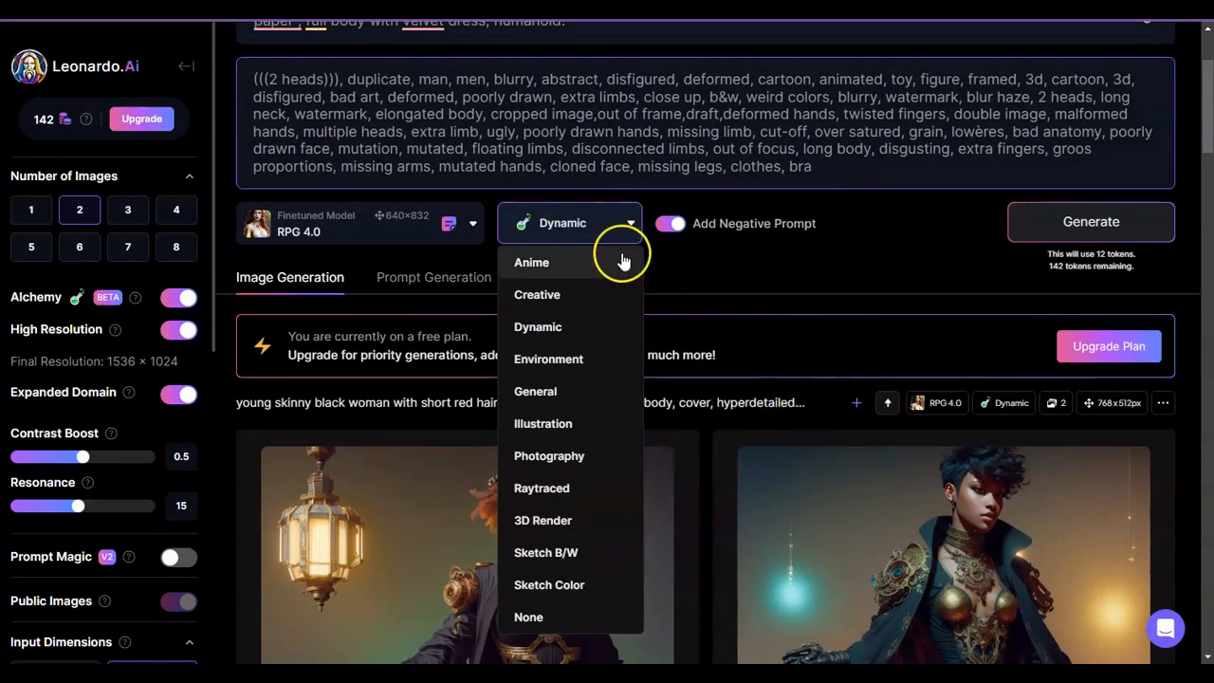
{"action": "left_click", "coordinate": [577, 265]}
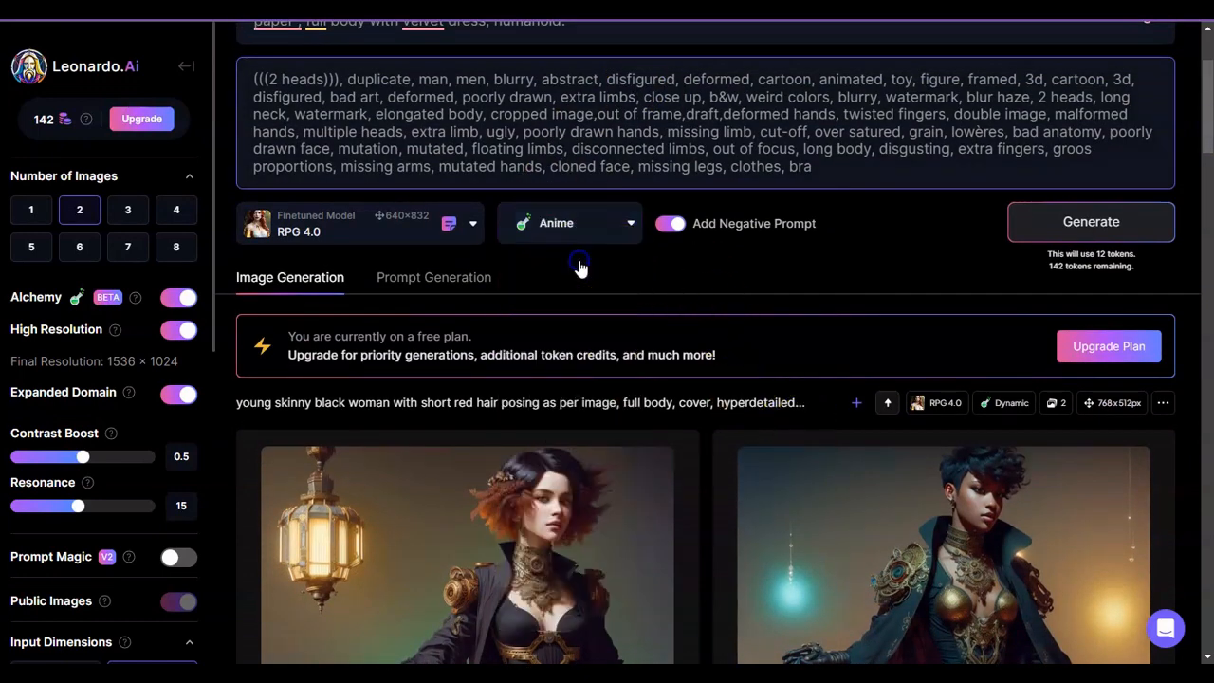
{"action": "left_click", "coordinate": [1044, 237]}
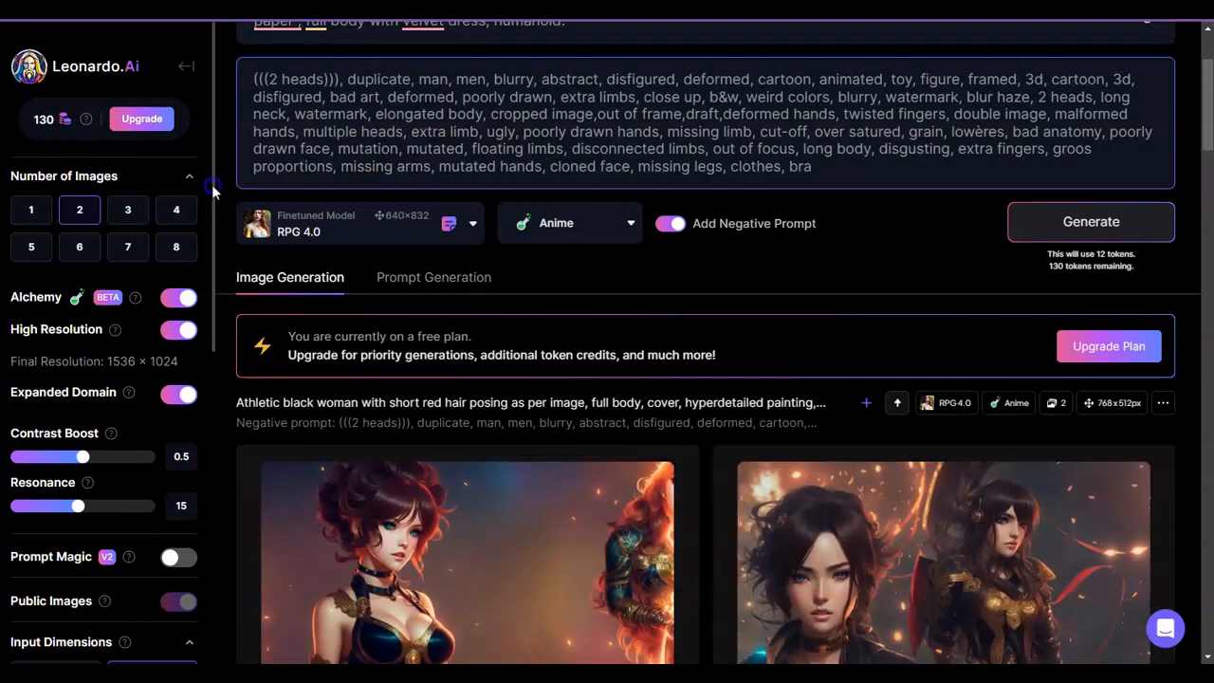
Step: Review the input dimensions and Alchemy settings against the newly generated Anime images
{"action": "scroll", "coordinate": [214, 209], "scroll_direction": "down", "scroll_amount": 1}
{"action": "scroll", "coordinate": [217, 218], "scroll_direction": "down", "scroll_amount": 1}
{"action": "left_click_drag", "start_coordinate": [221, 294], "coordinate": [223, 308]}
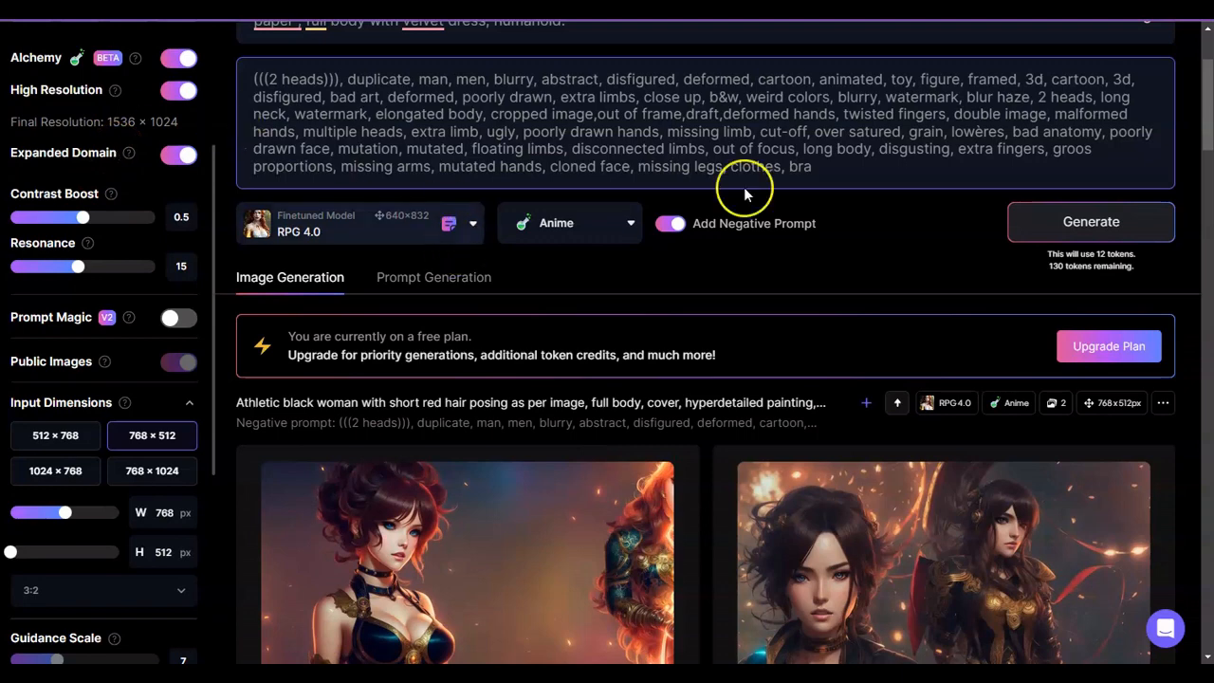
{"action": "mouse_move", "coordinate": [1210, 151]}
{"action": "left_mouse_down"}
{"action": "mouse_move", "coordinate": [1209, 141]}
{"action": "mouse_move", "coordinate": [1209, 168]}
{"action": "left_mouse_up"}
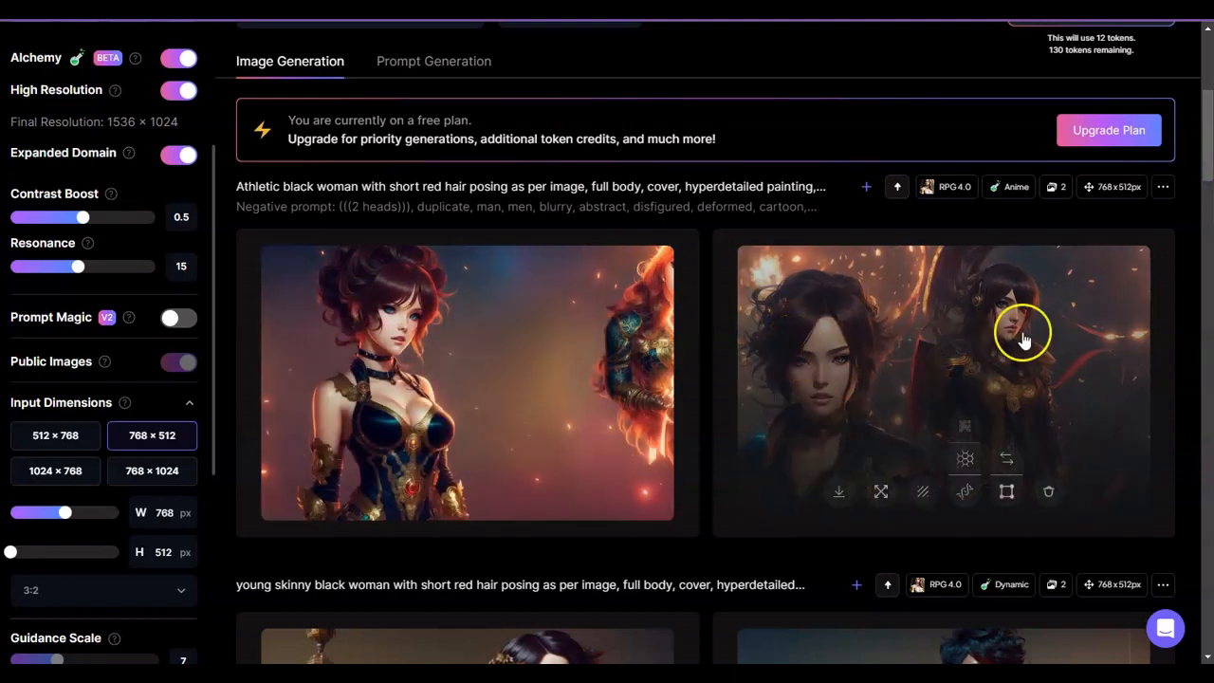
{"action": "left_click_drag", "start_coordinate": [1210, 131], "coordinate": [1210, 138]}
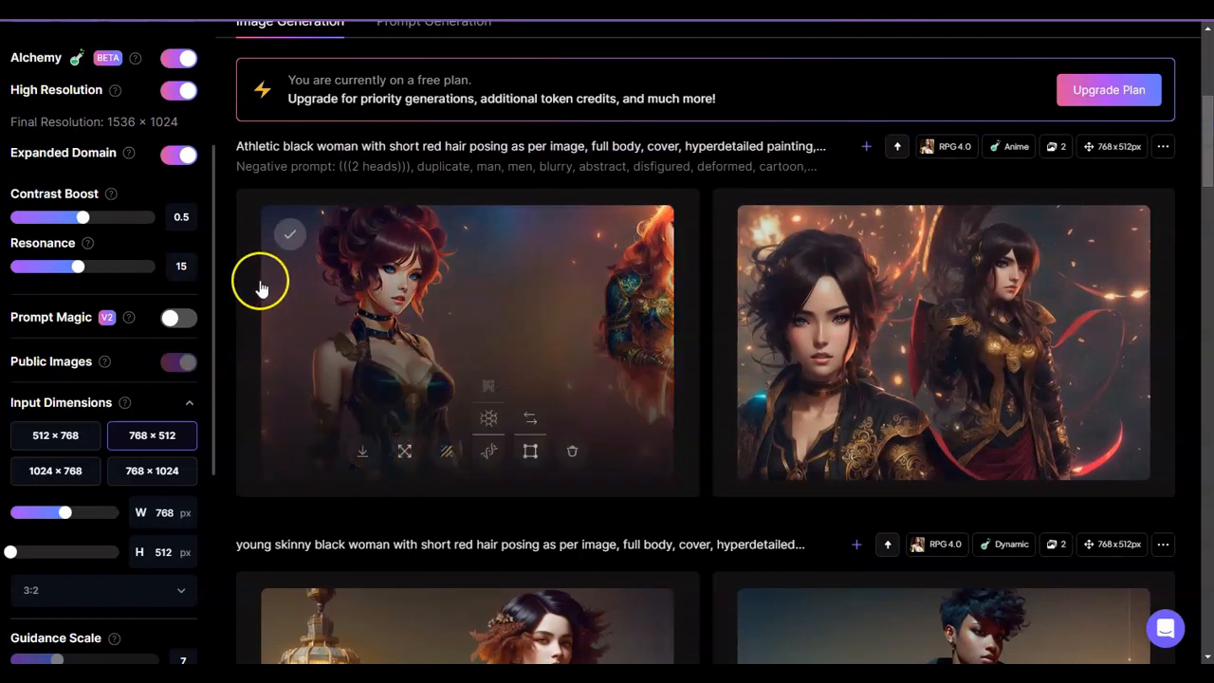
{"action": "left_click_drag", "start_coordinate": [213, 274], "coordinate": [216, 229]}
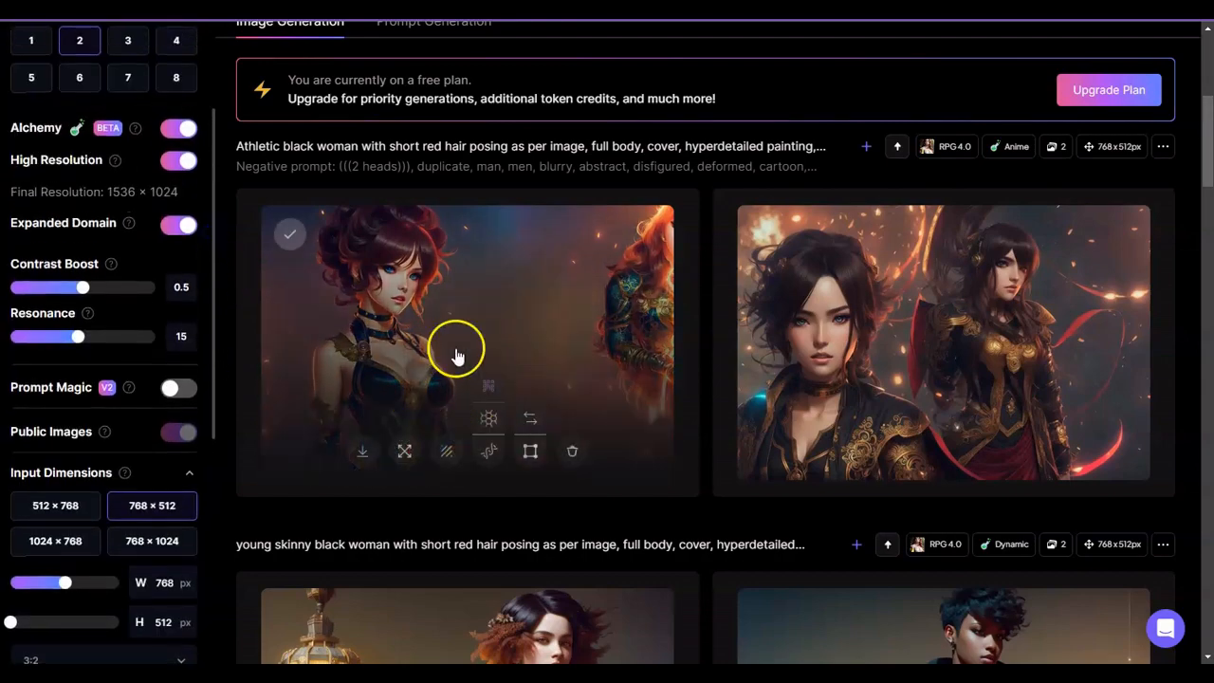
Step: Inspect the first Anime image at full size, close it, and compare it with the second one
{"action": "left_click", "coordinate": [547, 351]}
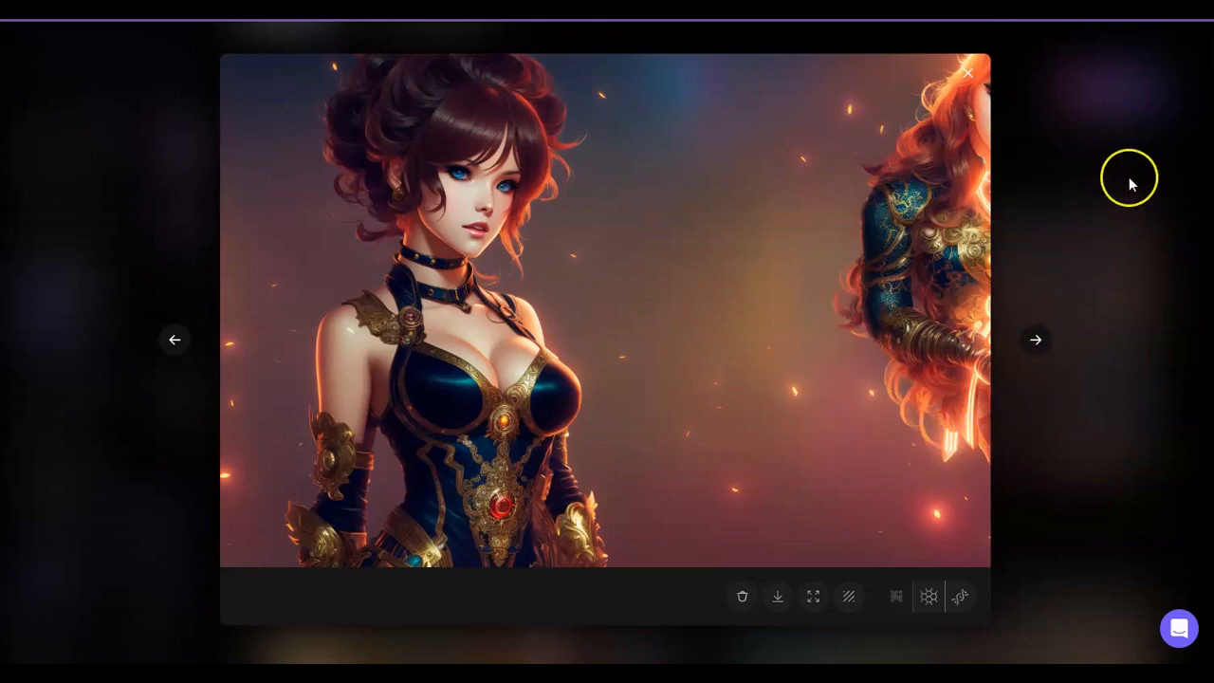
{"action": "left_click", "coordinate": [1001, 114]}
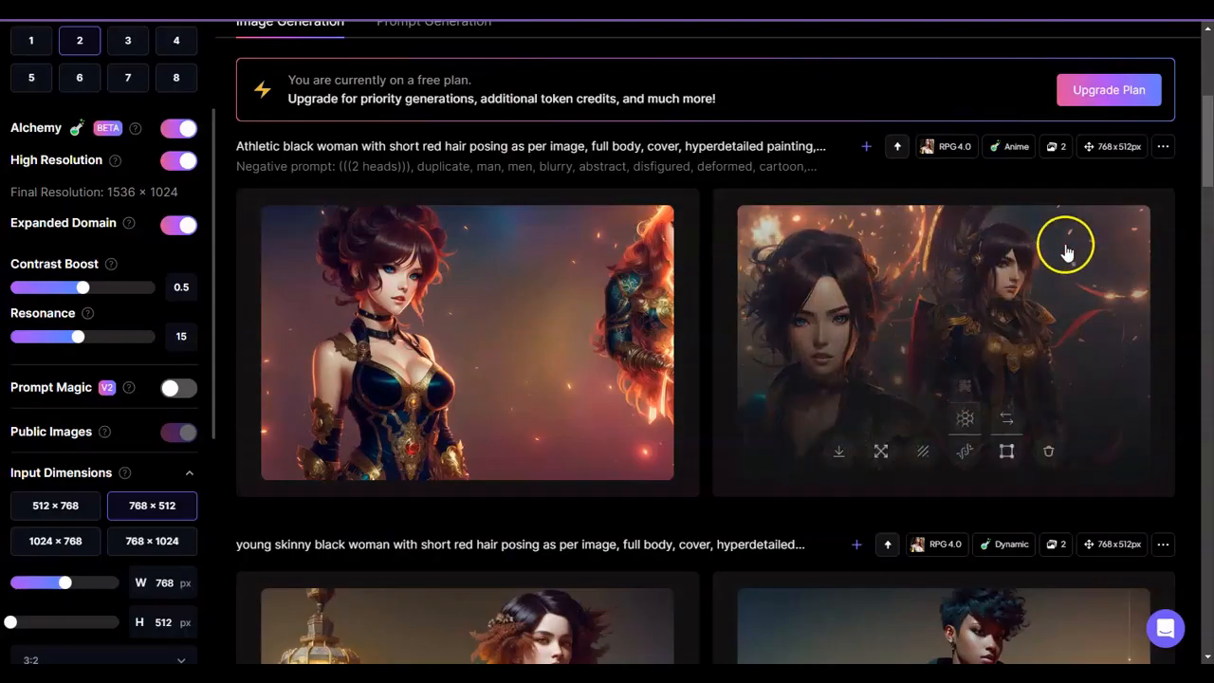
{"action": "mouse_move", "coordinate": [400, 366]}
{"action": "mouse_move", "coordinate": [948, 326]}
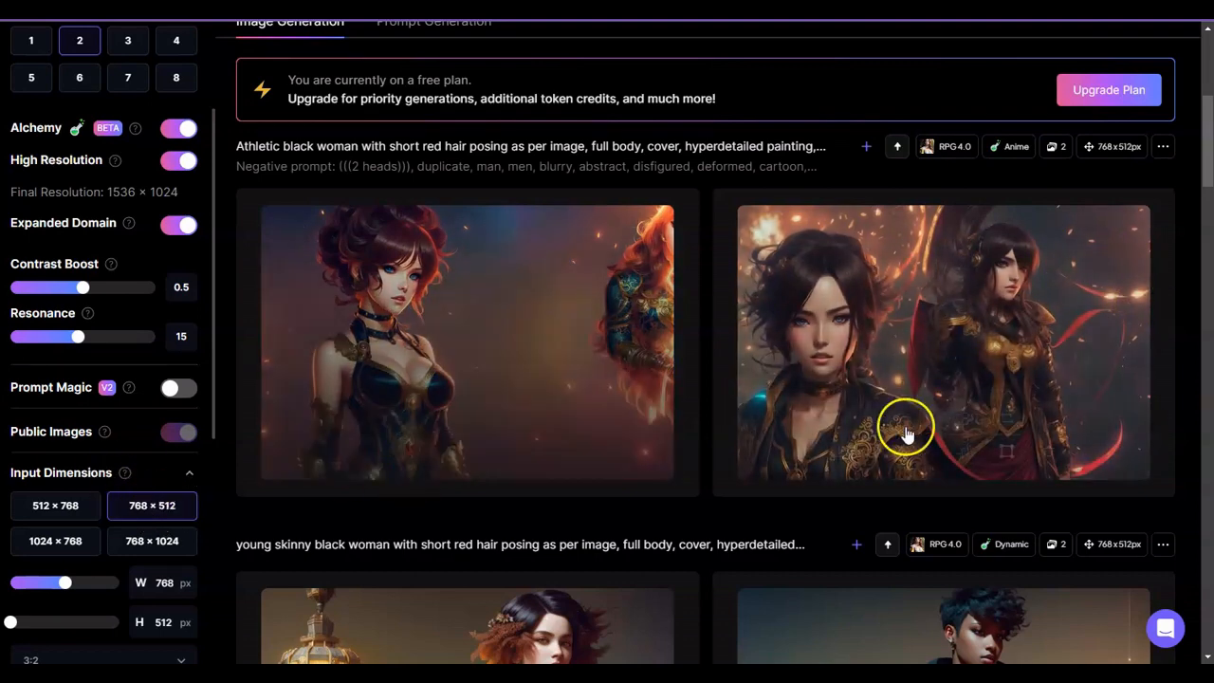
{"action": "left_click", "coordinate": [1207, 63]}
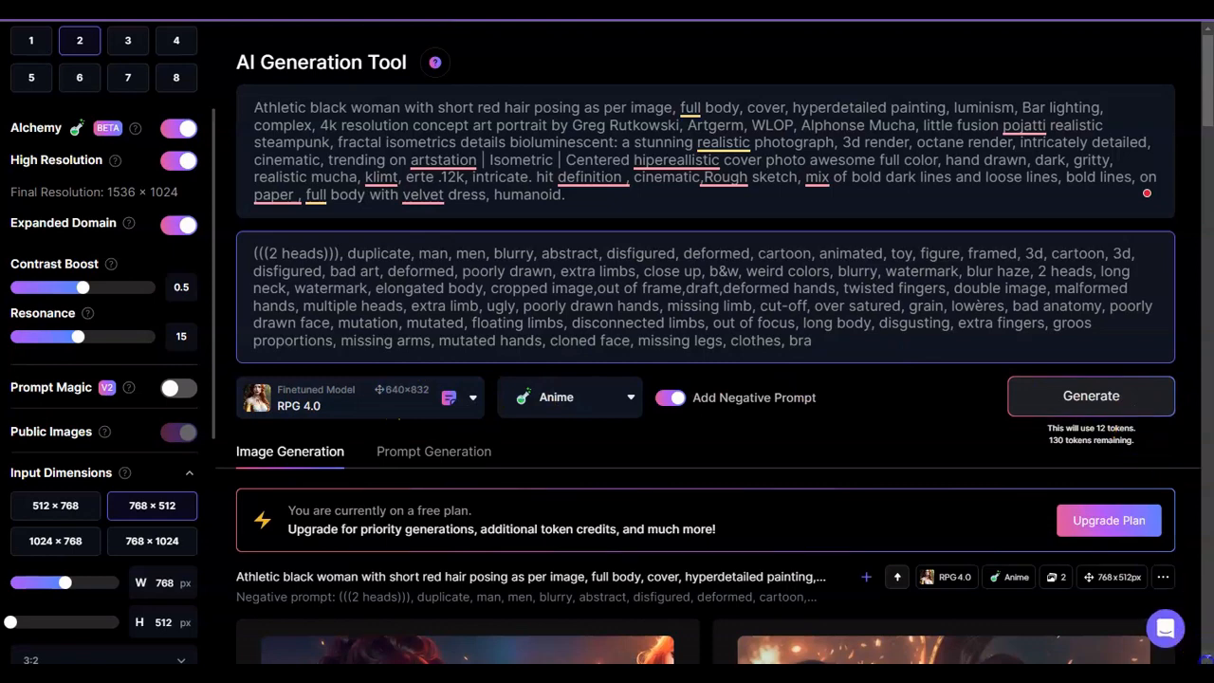
{"action": "scroll", "coordinate": [1206, 658], "scroll_direction": "down", "scroll_amount": 2}
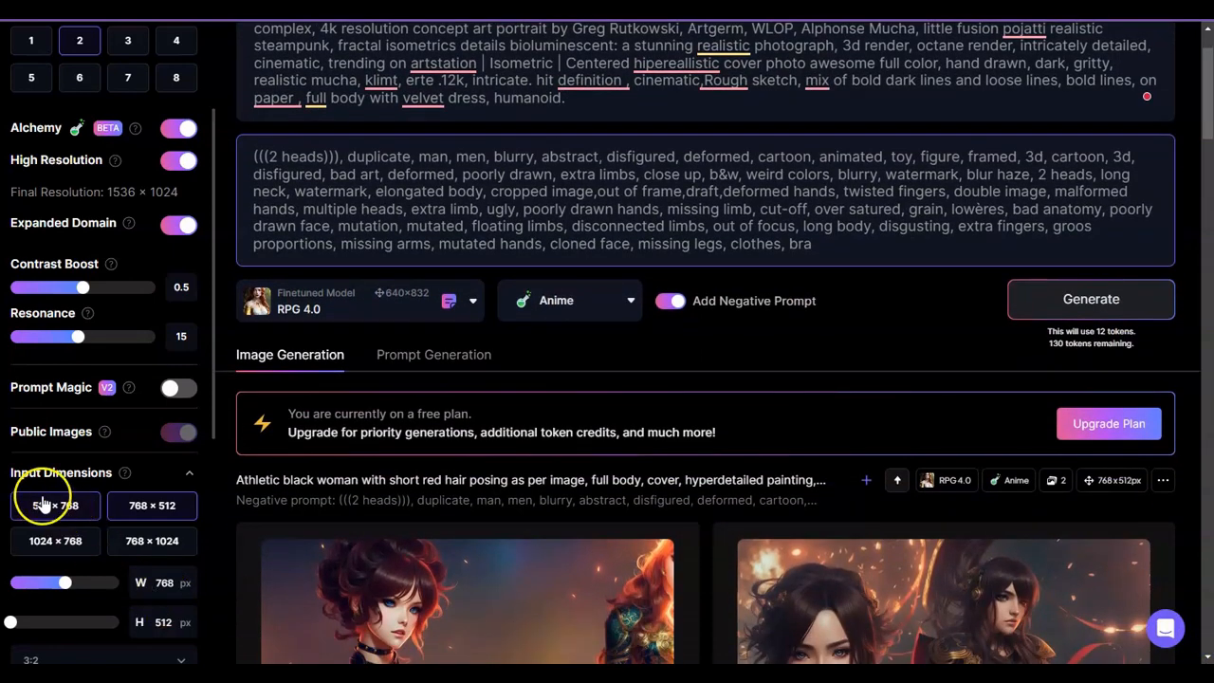
Step: Generate two images from the existing prompt at 512 × 768 input dimensions with the Creative style preset
{"action": "left_click", "coordinate": [43, 505]}
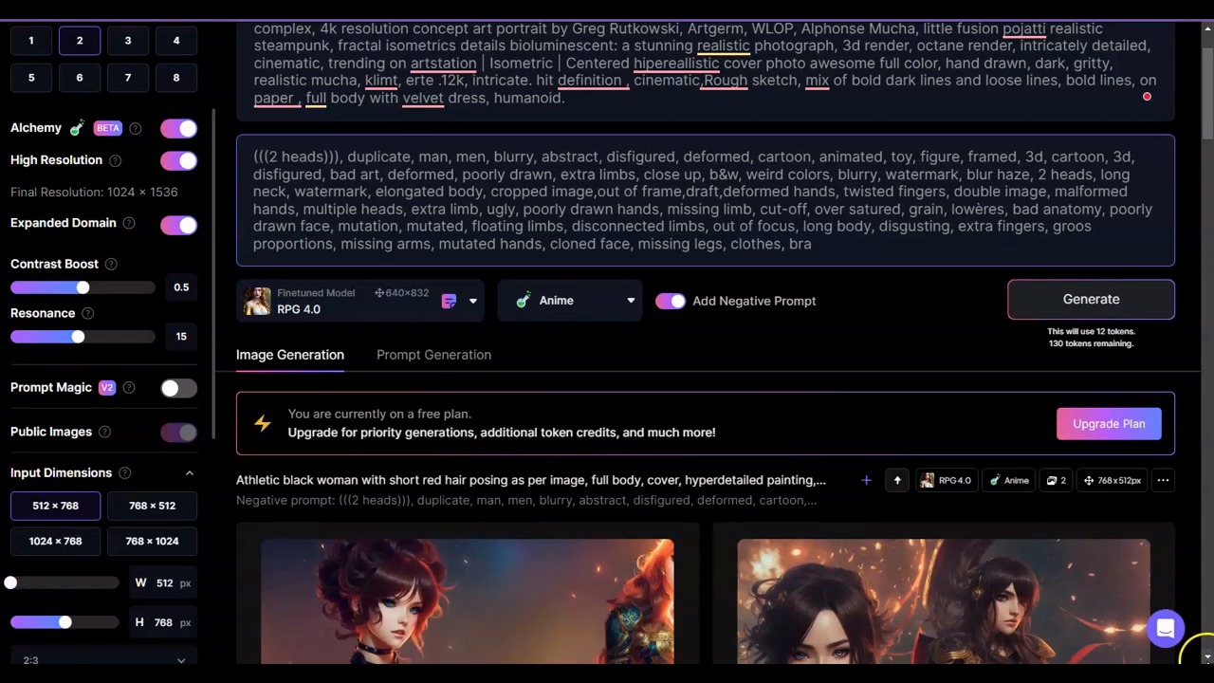
{"action": "scroll", "coordinate": [1197, 650], "scroll_direction": "down", "scroll_amount": 1}
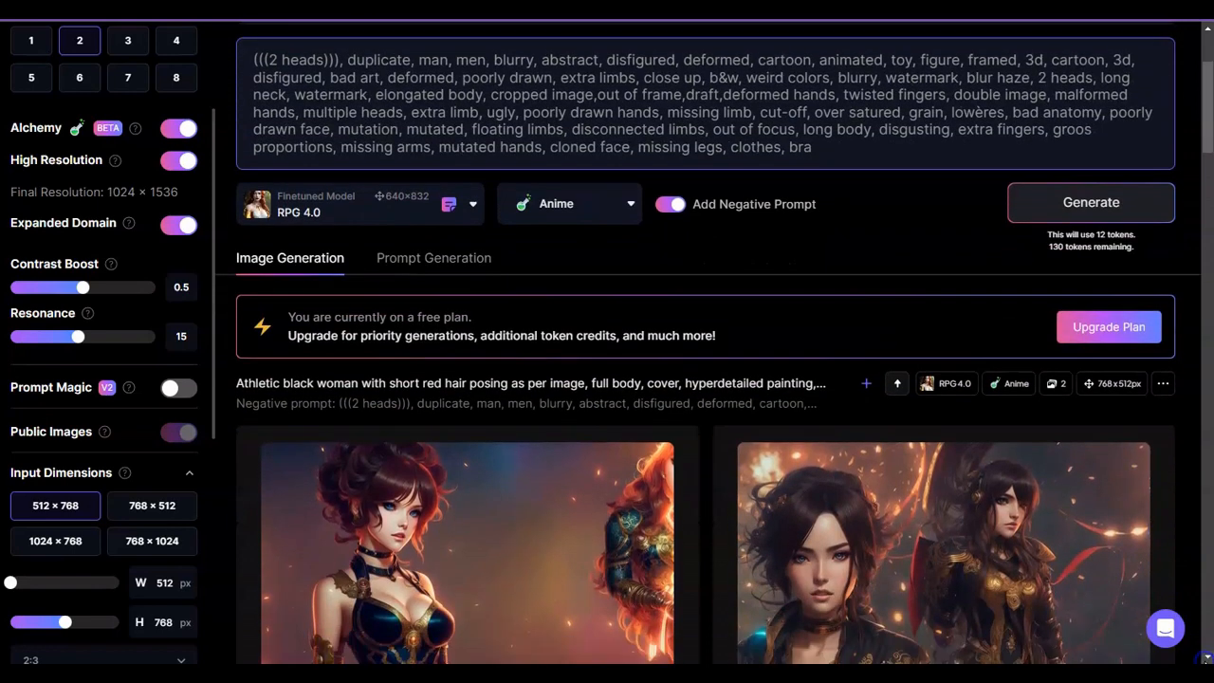
{"action": "left_click", "coordinate": [620, 207]}
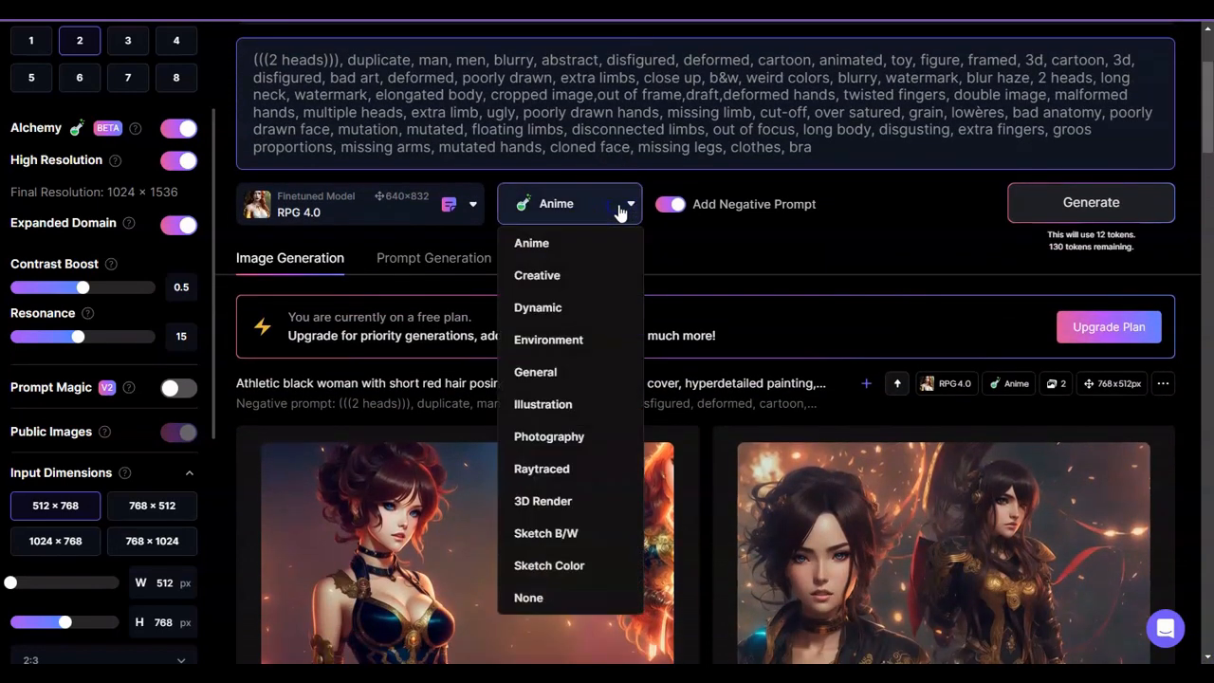
{"action": "left_click", "coordinate": [574, 275]}
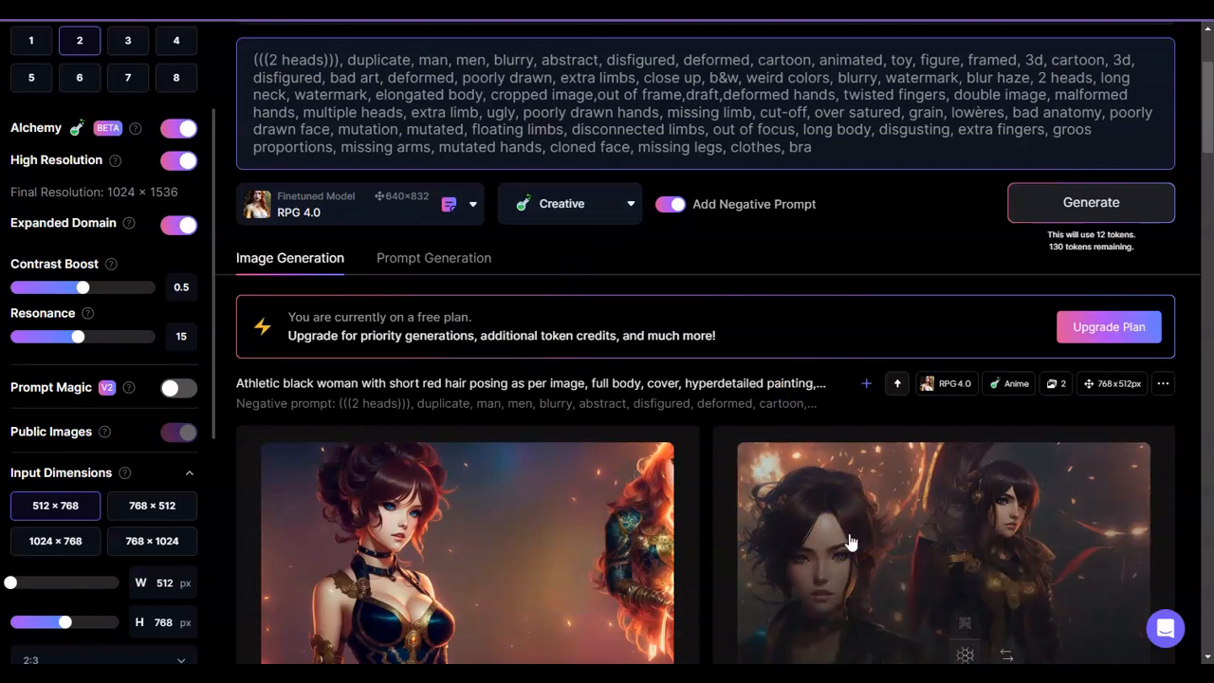
{"action": "left_click", "coordinate": [1097, 200]}
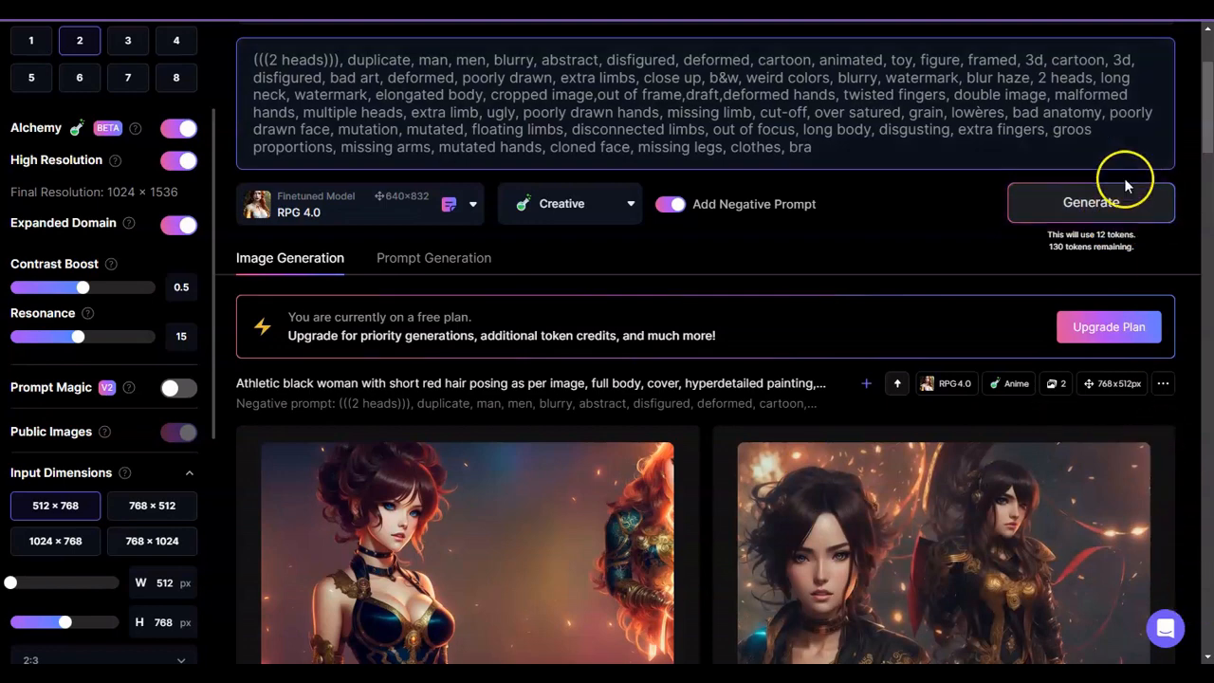
{"action": "left_click", "coordinate": [1122, 214]}
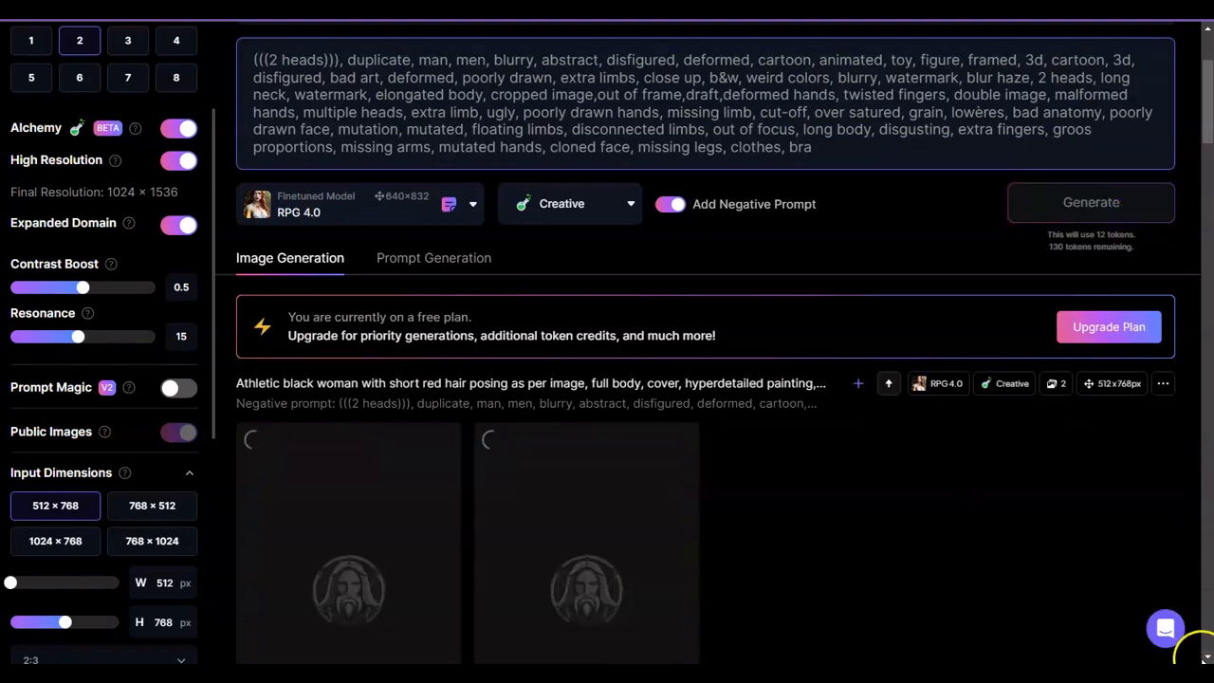
Step: Compare the new Creative images with the earlier Anime ones, and inspect the first Creative image at full size
{"action": "scroll", "coordinate": [1194, 645], "scroll_direction": "down", "scroll_amount": 1}
{"action": "scroll", "coordinate": [1206, 658], "scroll_direction": "down", "scroll_amount": 5}
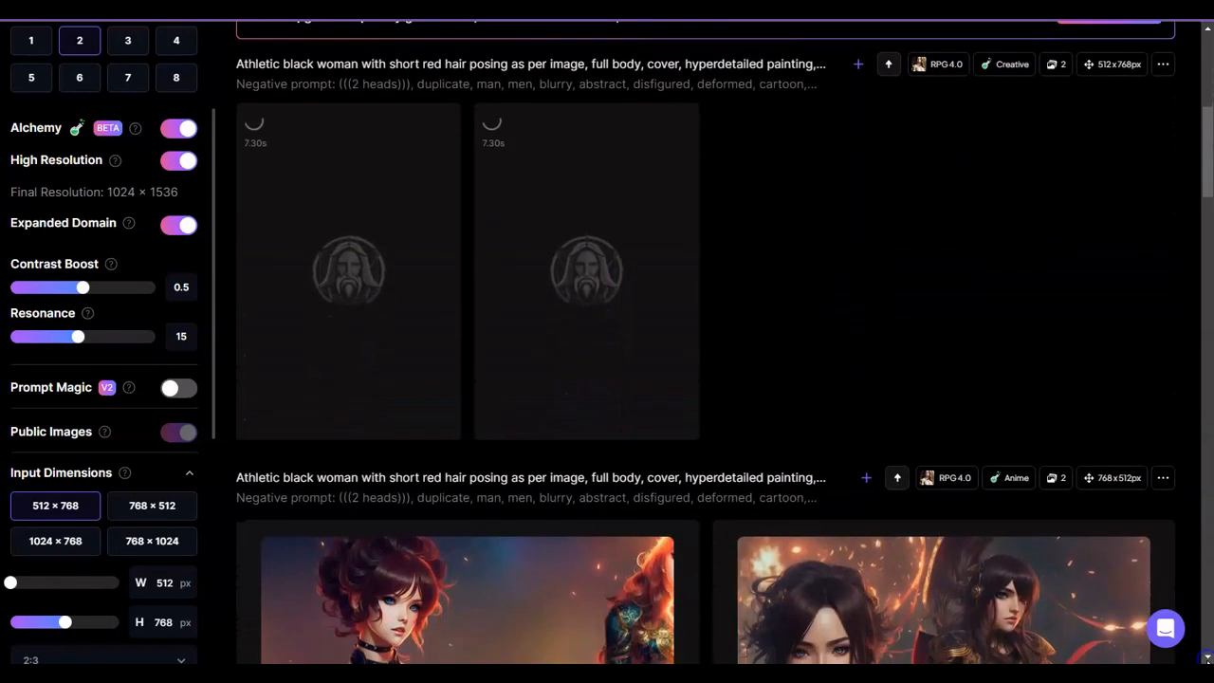
{"action": "scroll", "coordinate": [1206, 658], "scroll_direction": "down", "scroll_amount": 3}
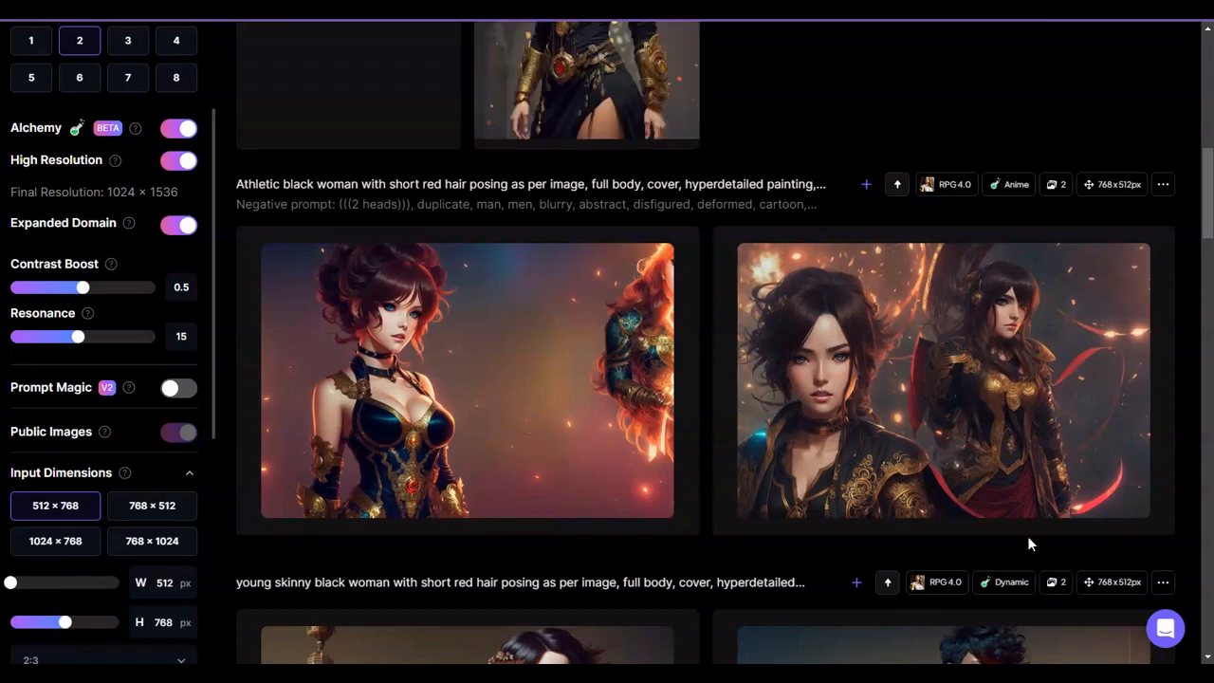
{"action": "mouse_move", "coordinate": [1137, 474]}
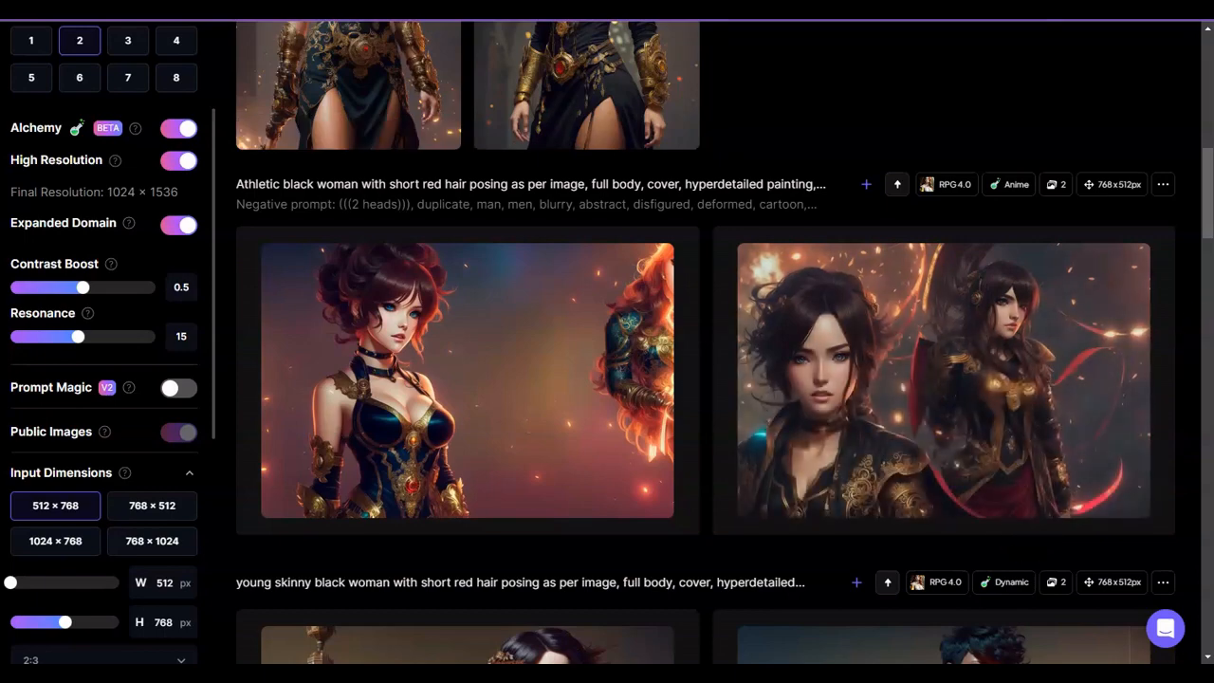
{"action": "left_click_drag", "start_coordinate": [1202, 201], "coordinate": [1209, 177]}
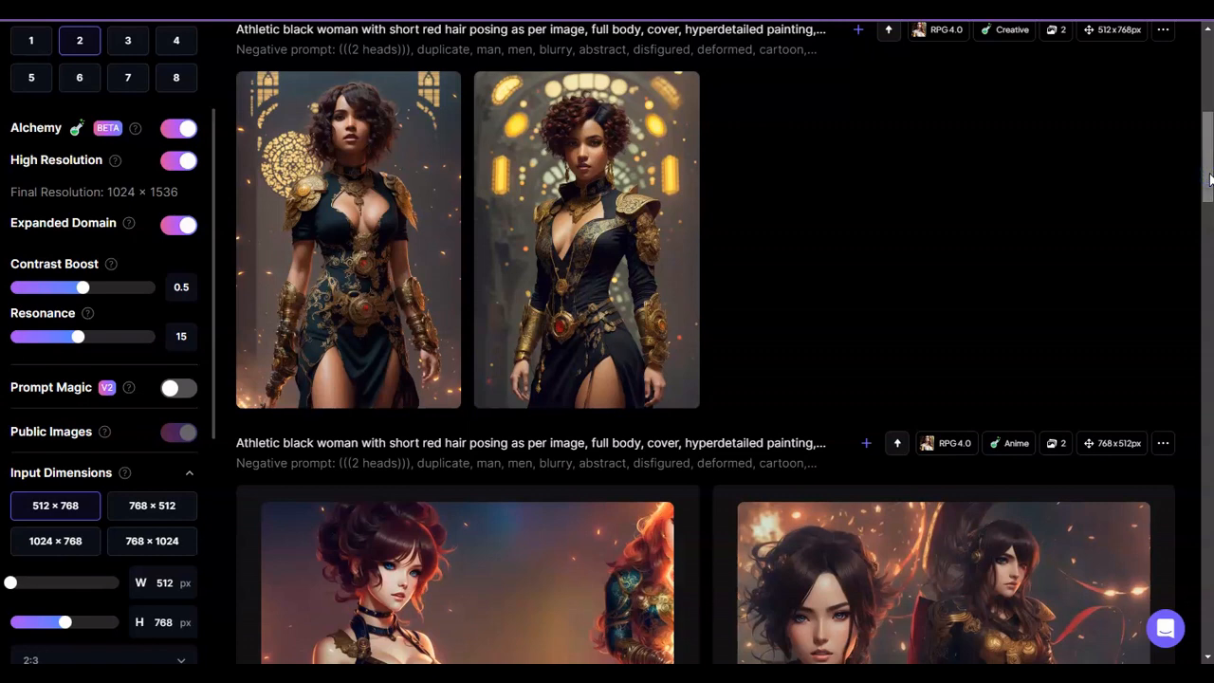
{"action": "left_click", "coordinate": [987, 212]}
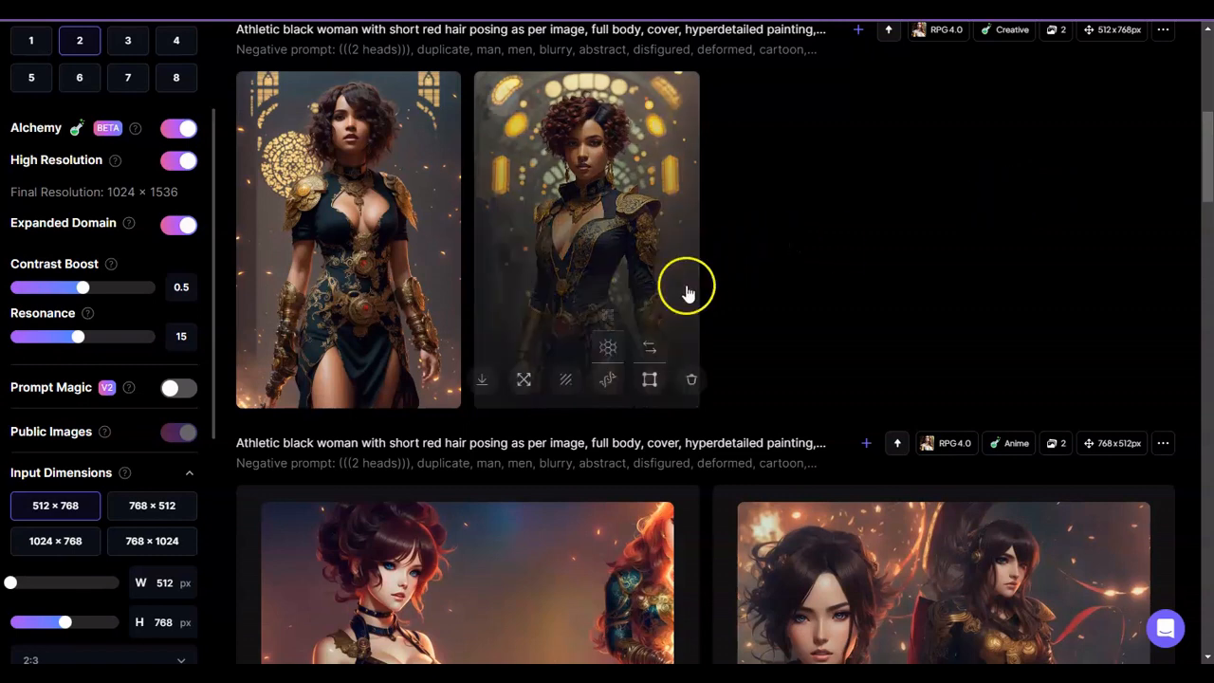
{"action": "mouse_move", "coordinate": [309, 325]}
{"action": "left_click", "coordinate": [345, 245]}
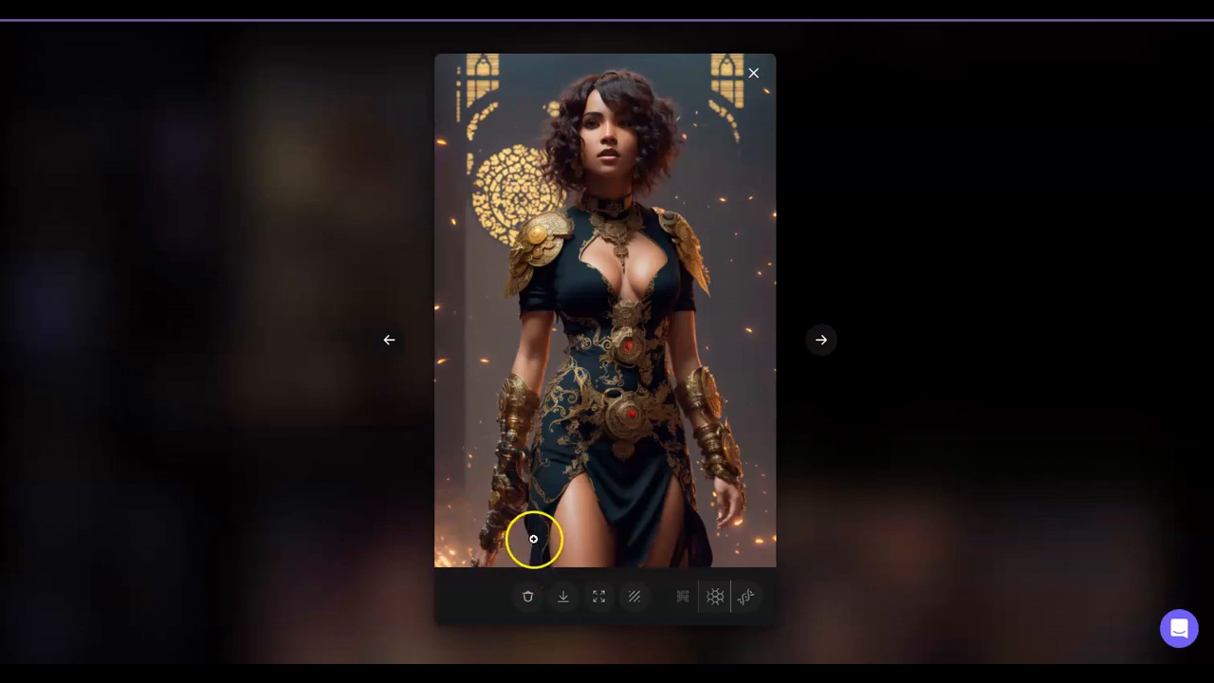
{"action": "left_click", "coordinate": [753, 76]}
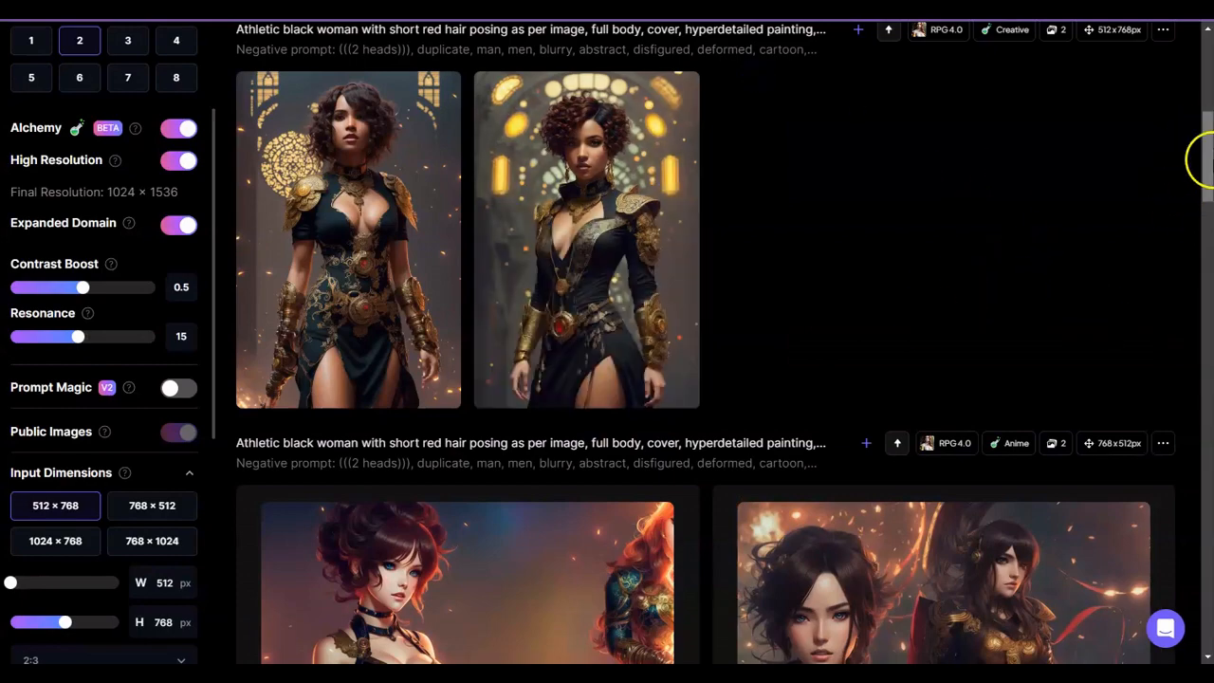
Step: Change the style preset to Environment and generate two images from the same prompt
{"action": "scroll", "coordinate": [1204, 156], "scroll_direction": "up", "scroll_amount": 3}
{"action": "left_click", "coordinate": [621, 149]}
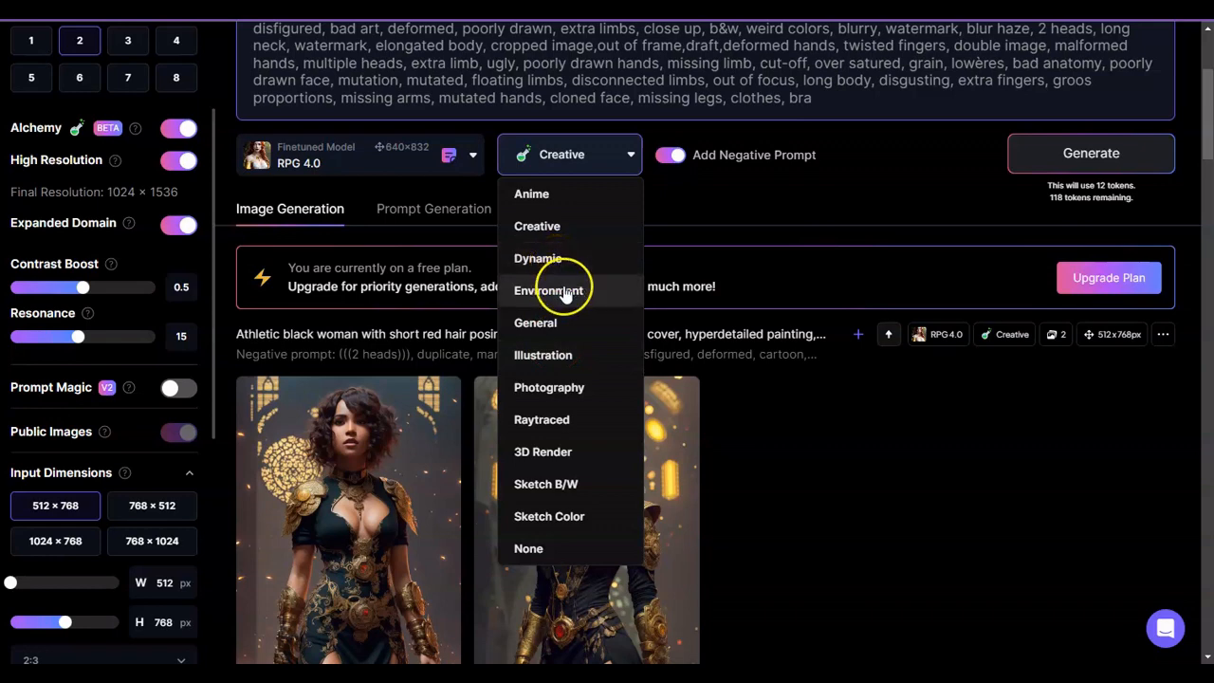
{"action": "left_click", "coordinate": [564, 292]}
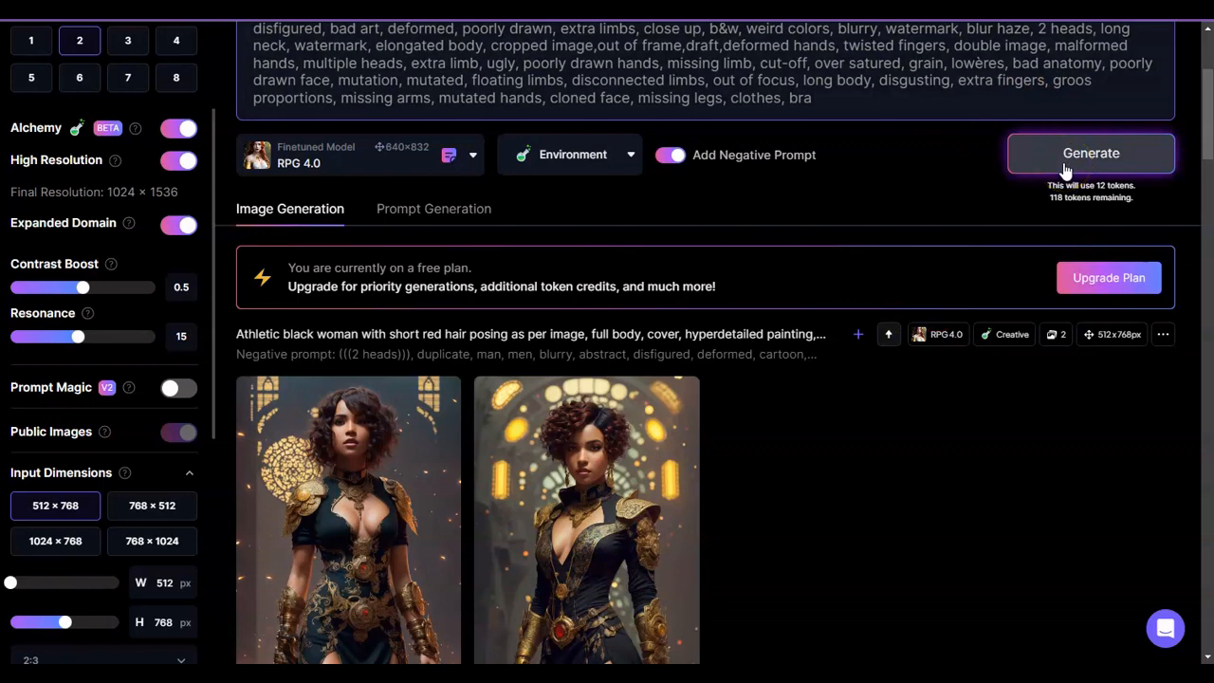
{"action": "left_click", "coordinate": [1065, 169]}
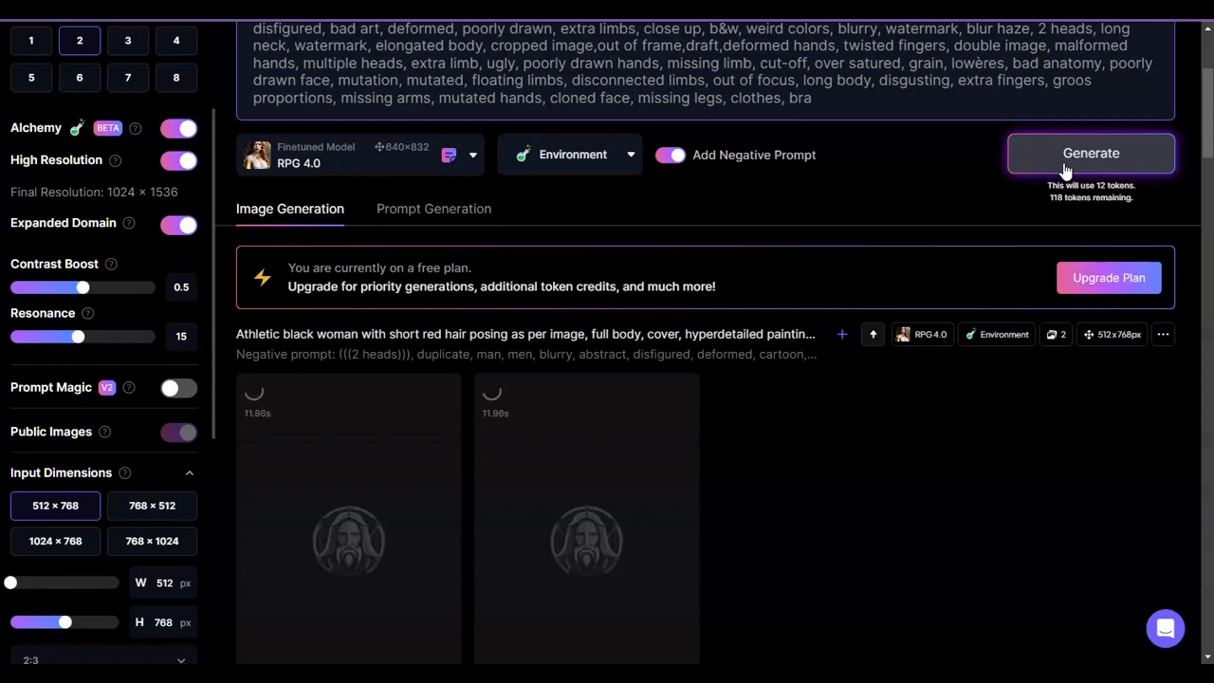
Step: Inspect the second Creative image at full size and close it while the Environment images are being generated
{"action": "left_click_drag", "start_coordinate": [1209, 95], "coordinate": [1209, 207]}
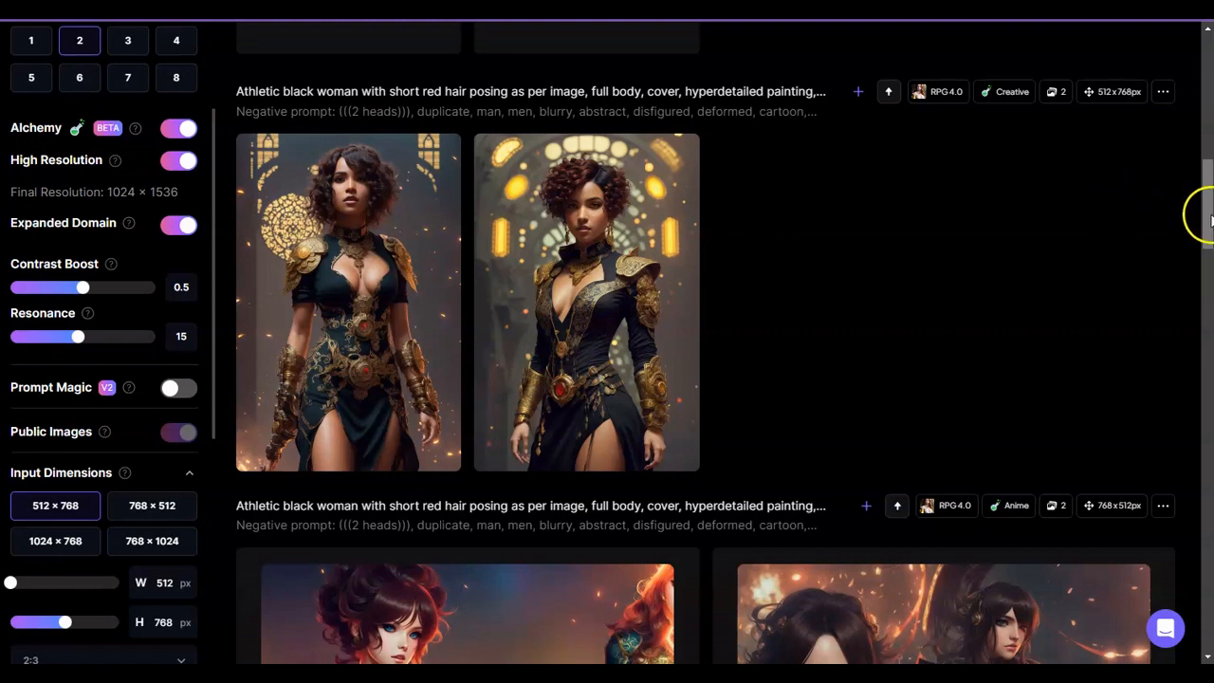
{"action": "left_click", "coordinate": [556, 199]}
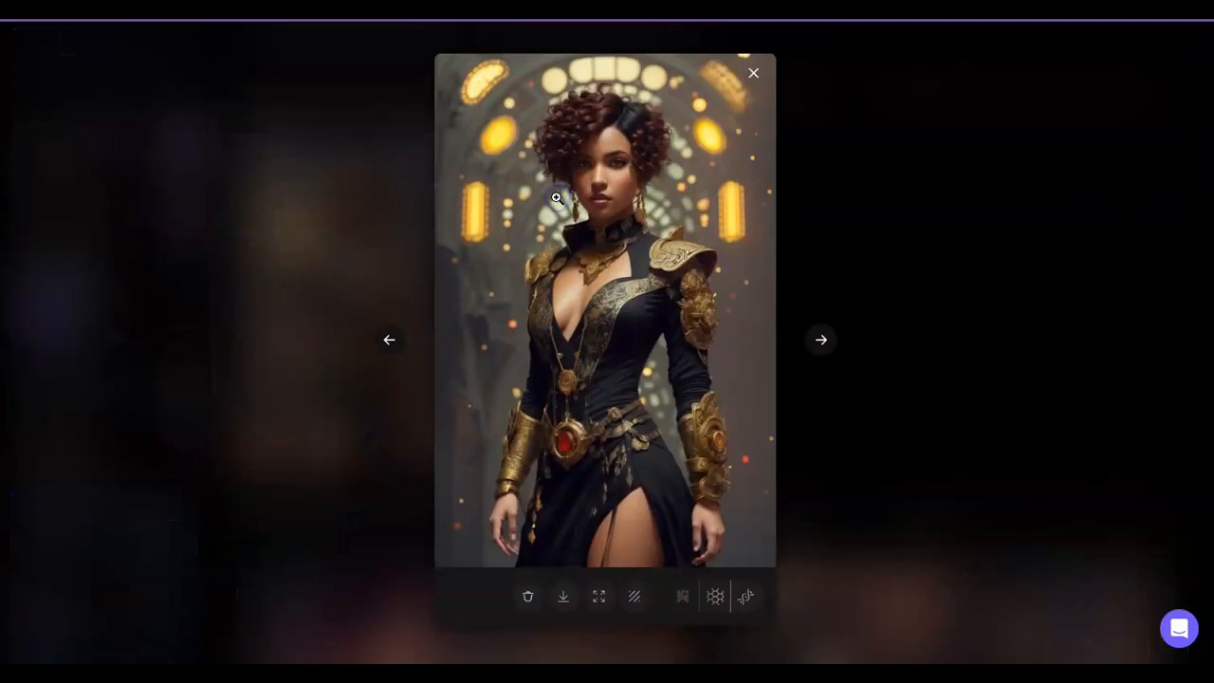
{"action": "left_click", "coordinate": [754, 75]}
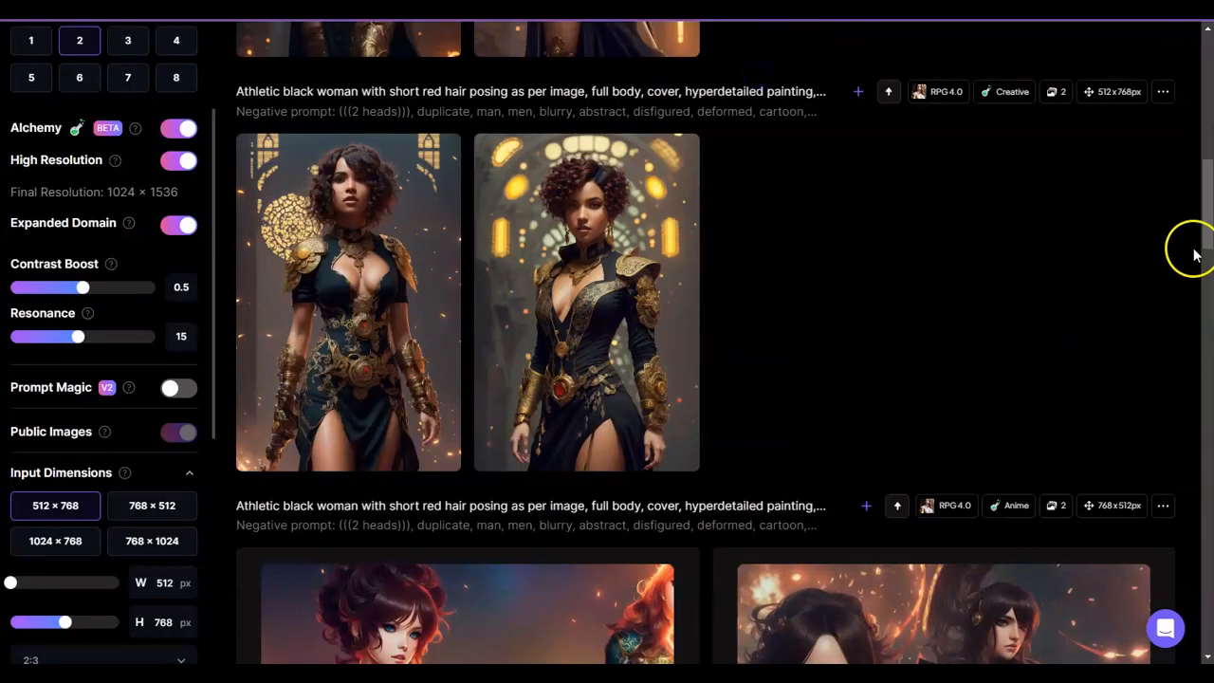
Step: Inspect both Environment images one after the other at full size, closing each preview
{"action": "left_click_drag", "start_coordinate": [1207, 195], "coordinate": [1209, 155]}
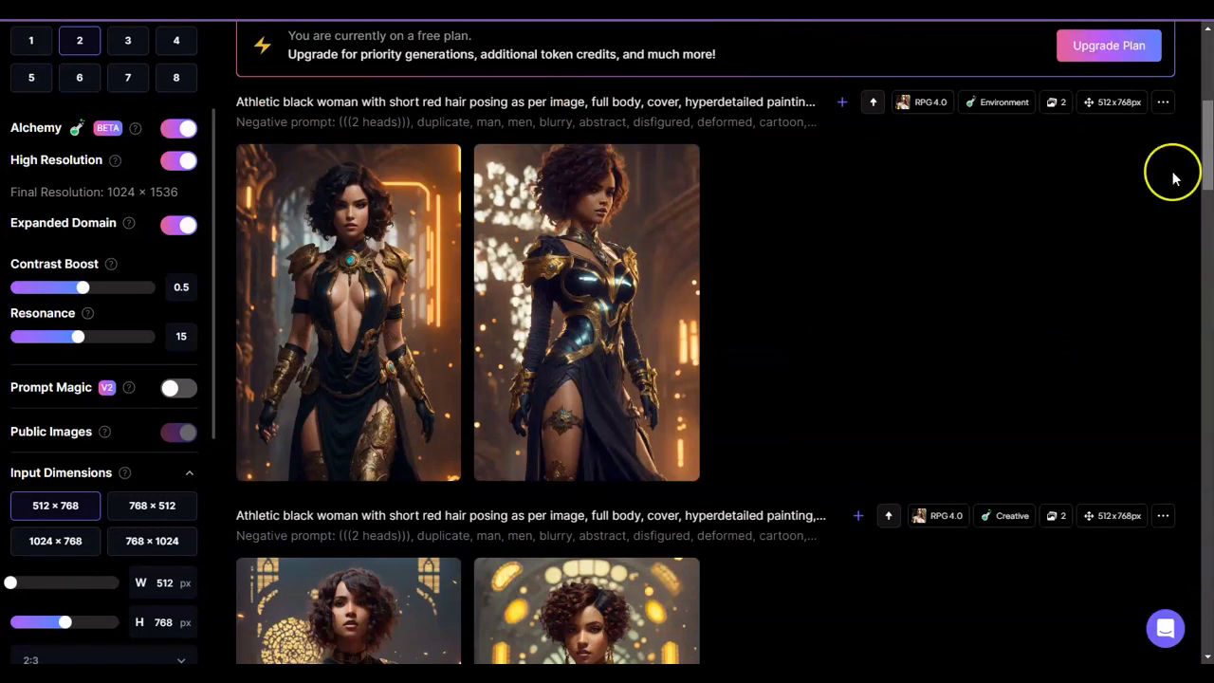
{"action": "left_click", "coordinate": [392, 344]}
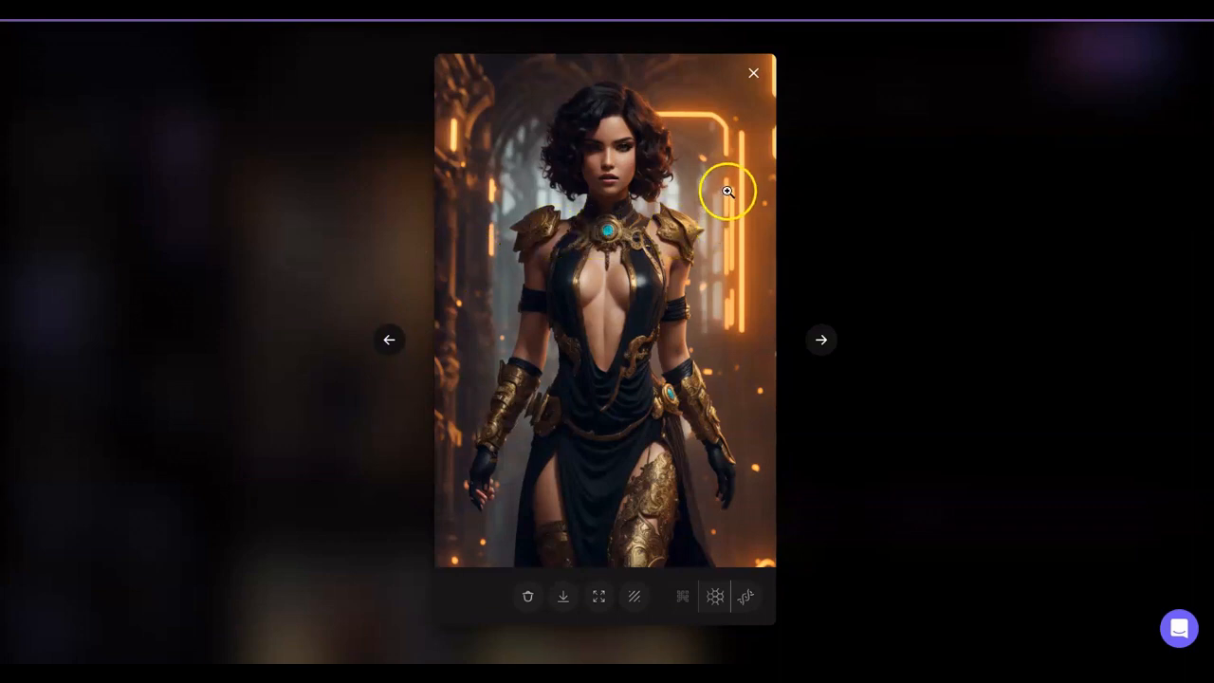
{"action": "left_click", "coordinate": [755, 74]}
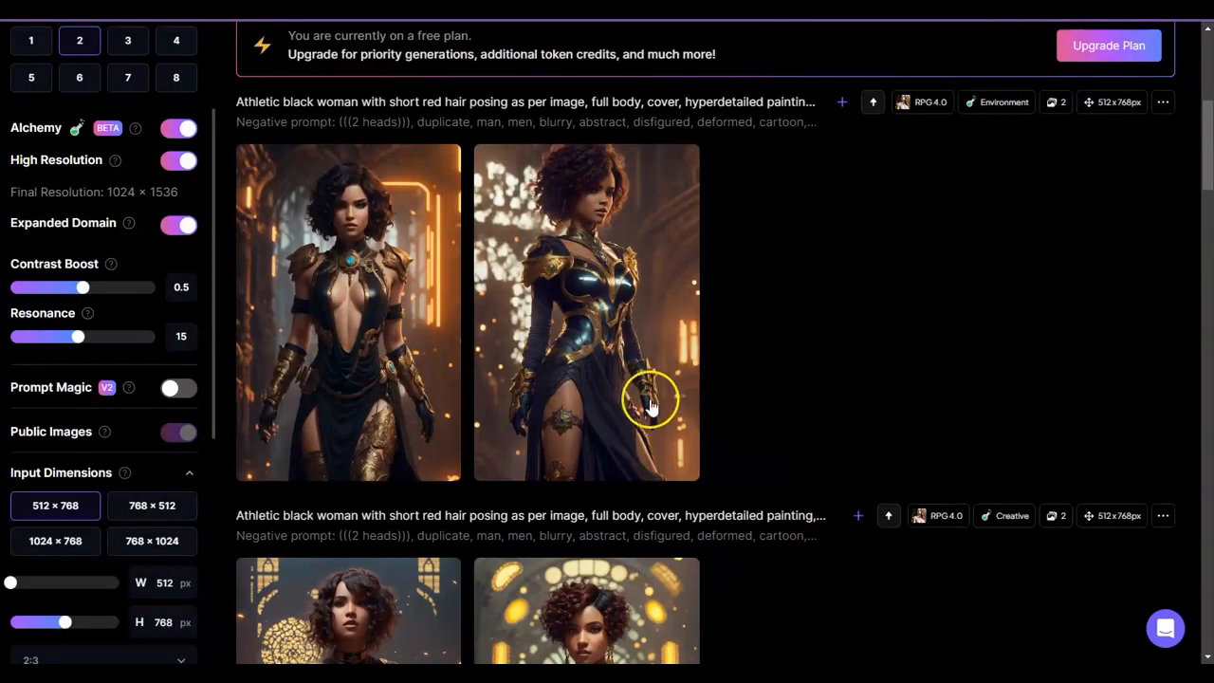
{"action": "left_click", "coordinate": [624, 330]}
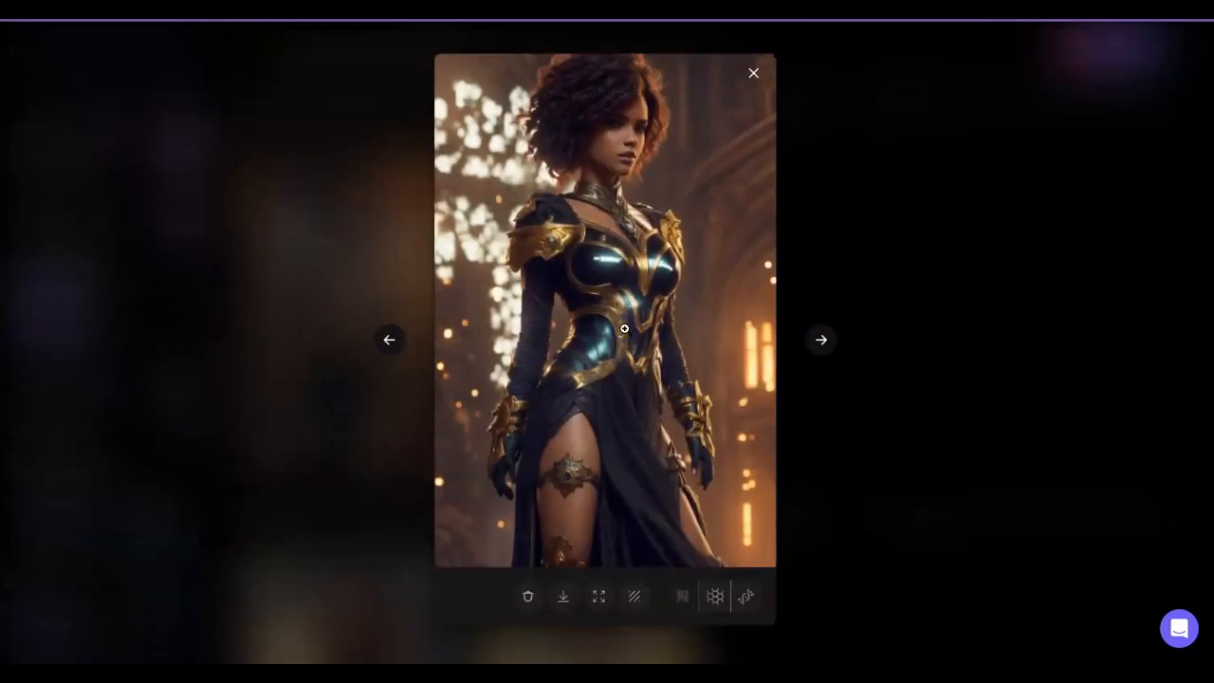
{"action": "left_click", "coordinate": [755, 75]}
Step: Reopen the first Creative image at full size to compare it with the Environment results, and close it
{"action": "scroll", "coordinate": [1199, 189], "scroll_direction": "down", "scroll_amount": 3}
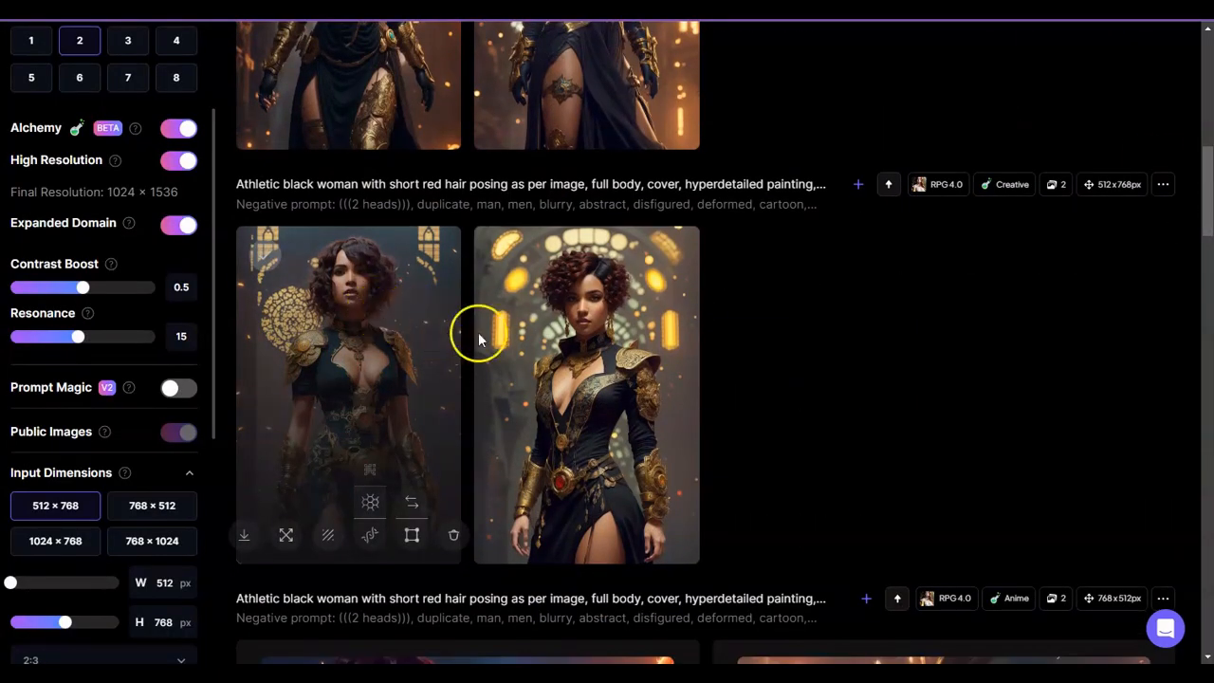
{"action": "left_click", "coordinate": [385, 328]}
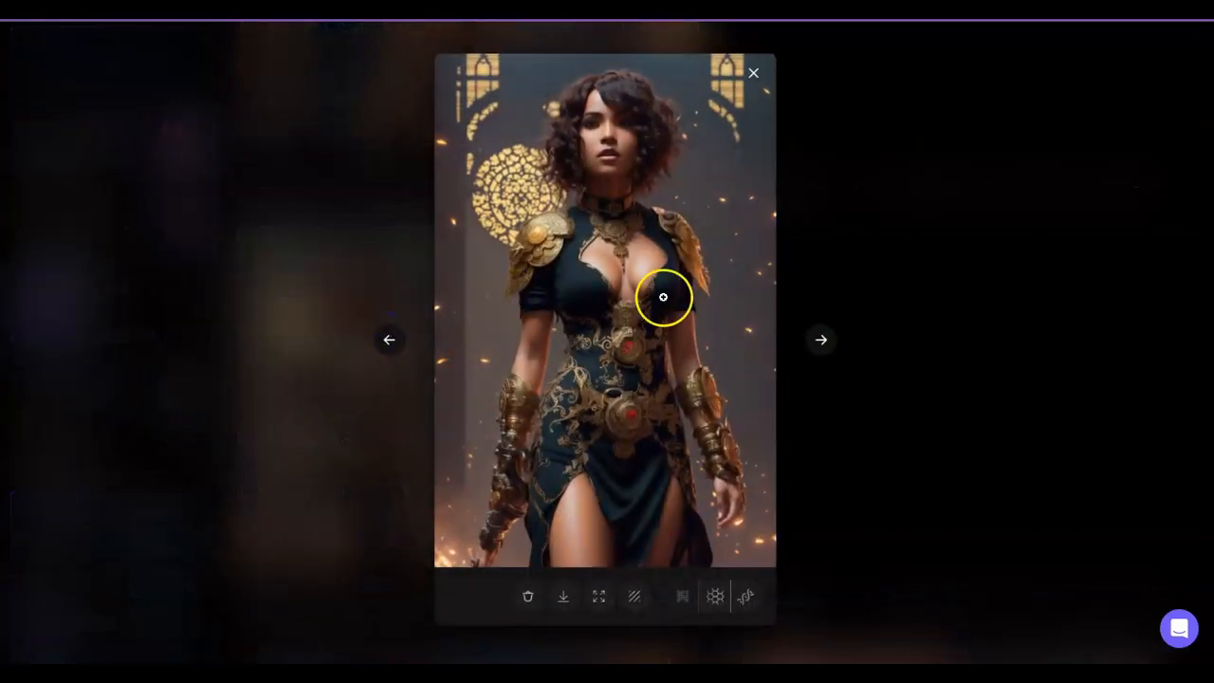
{"action": "left_click", "coordinate": [753, 80]}
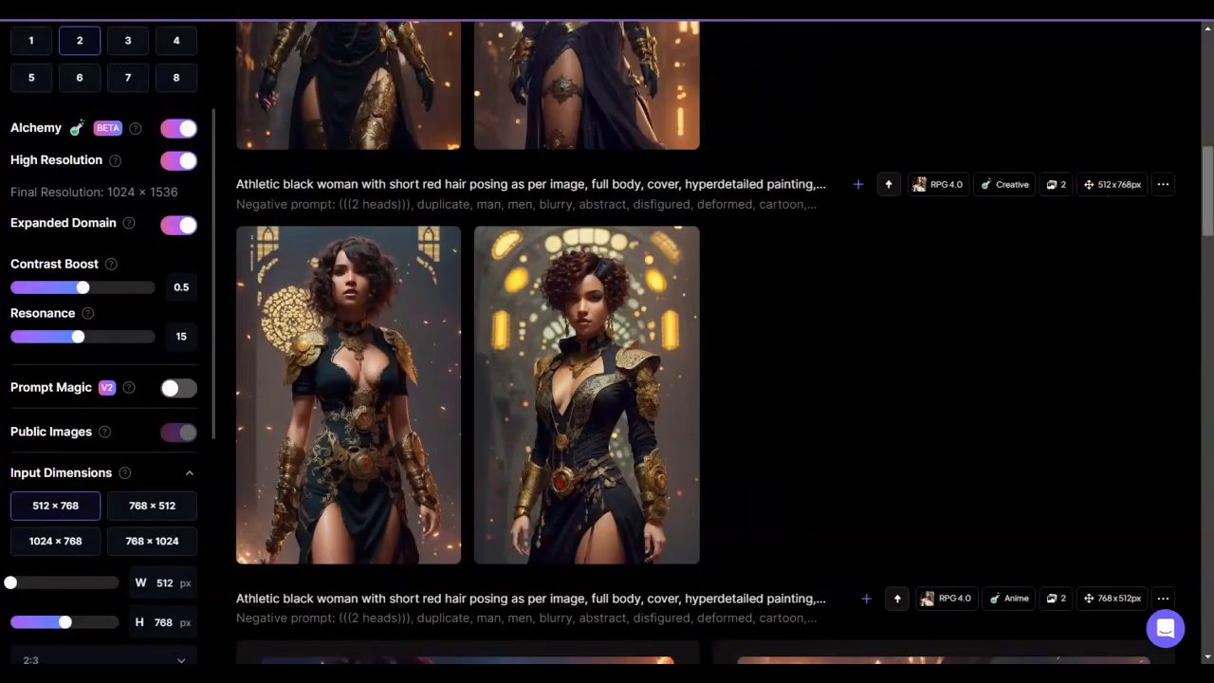
Step: Change the style preset to Illustration and generate two images from the same prompt
{"action": "left_click_drag", "start_coordinate": [1206, 204], "coordinate": [1207, 132]}
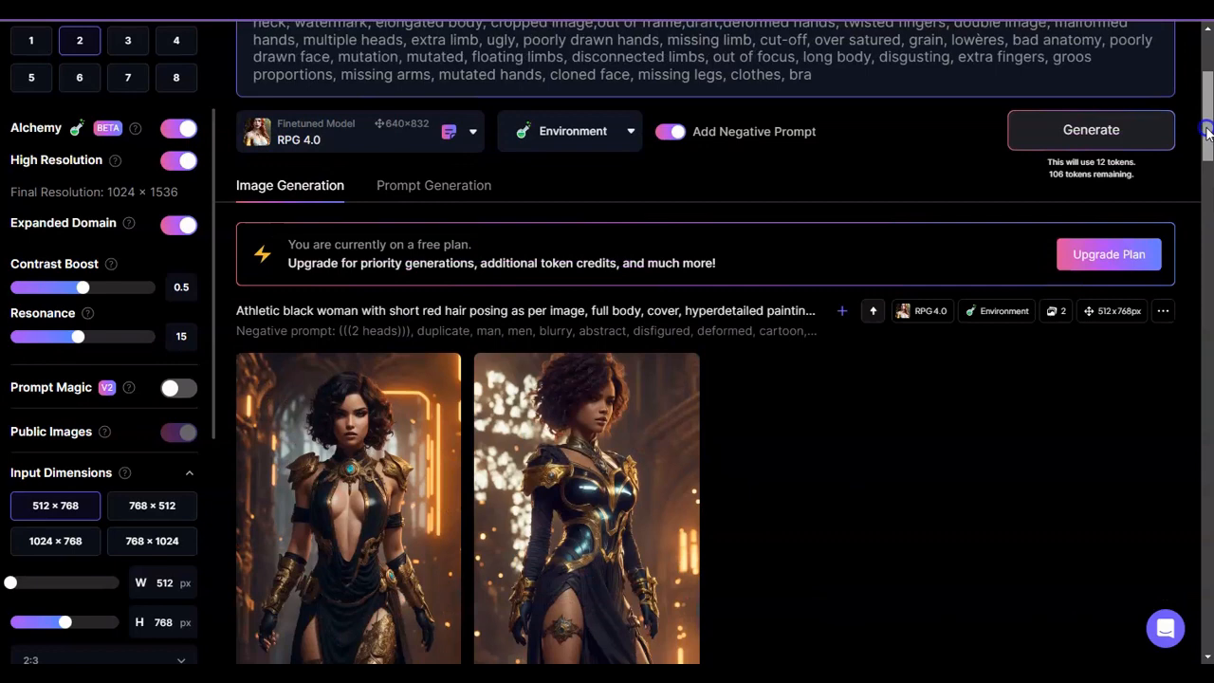
{"action": "left_click", "coordinate": [592, 144]}
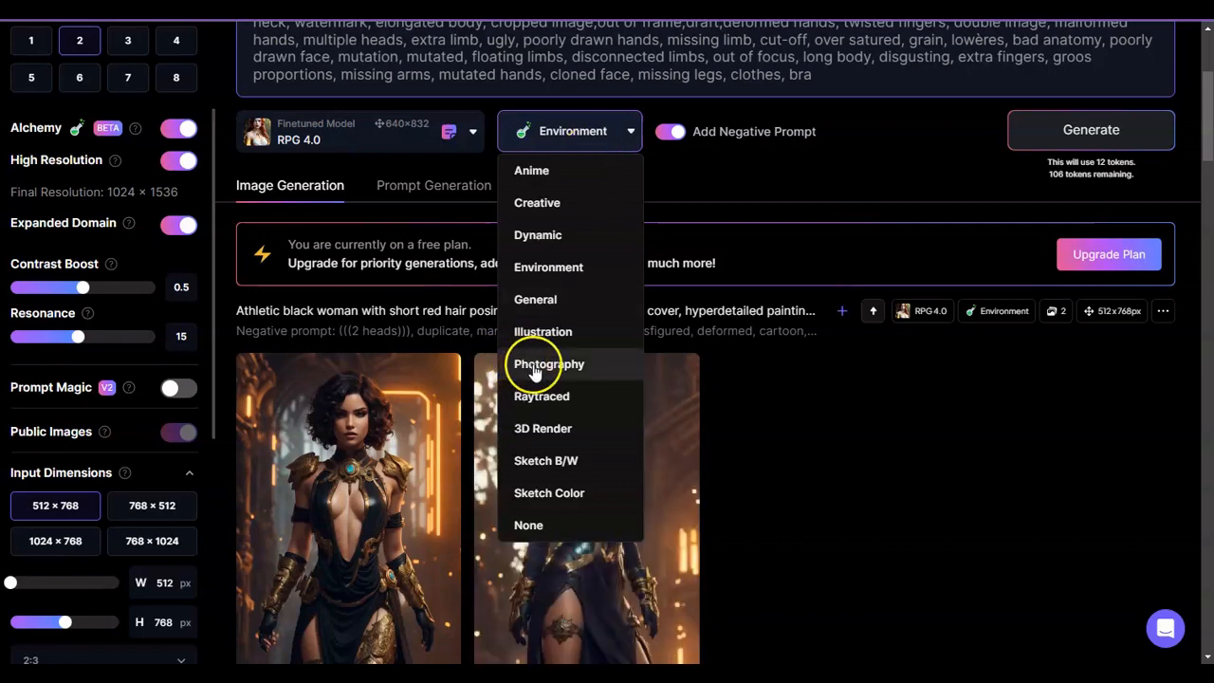
{"action": "left_click", "coordinate": [537, 335]}
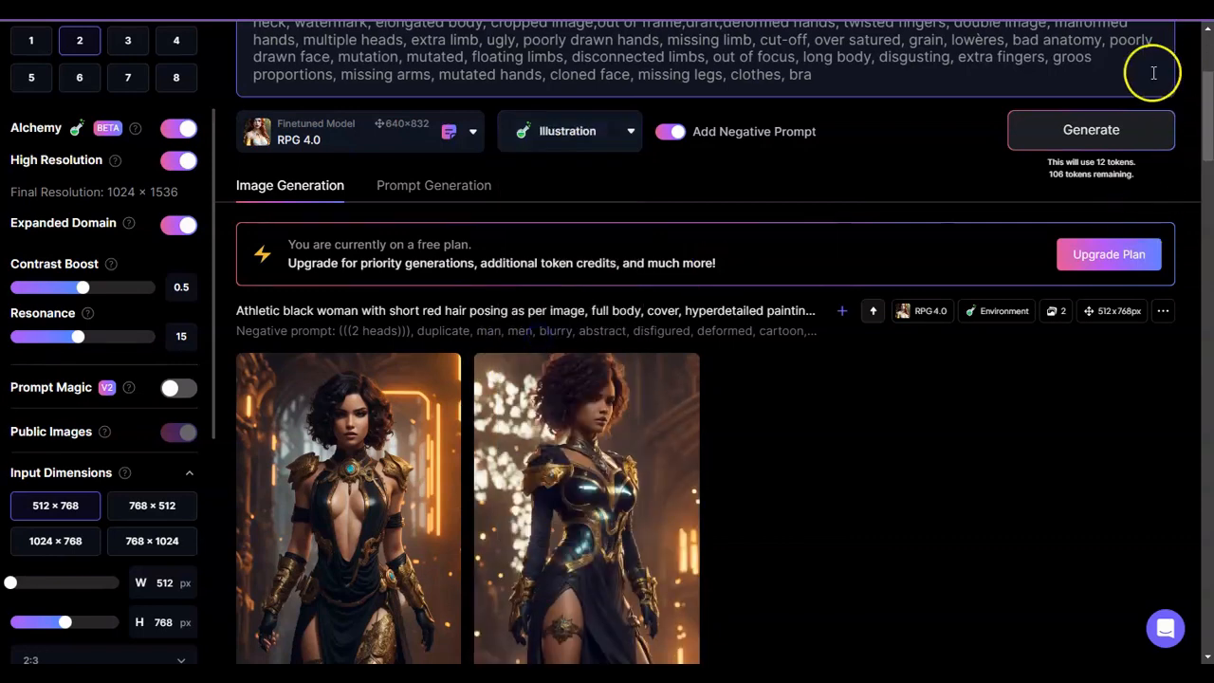
{"action": "left_click", "coordinate": [1110, 130]}
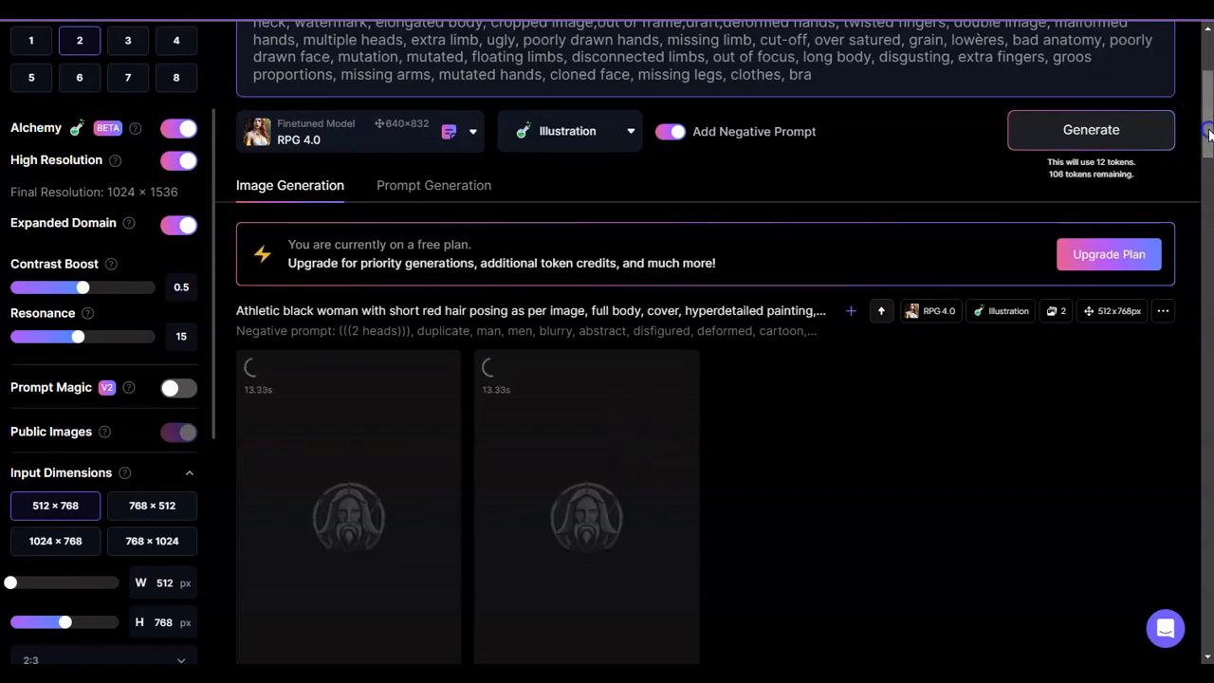
Step: Review the second and first Environment images again at full size, and return to the new Illustration images
{"action": "scroll", "coordinate": [1197, 130], "scroll_direction": "down", "scroll_amount": 4}
{"action": "scroll", "coordinate": [724, 342], "scroll_direction": "down", "scroll_amount": 1}
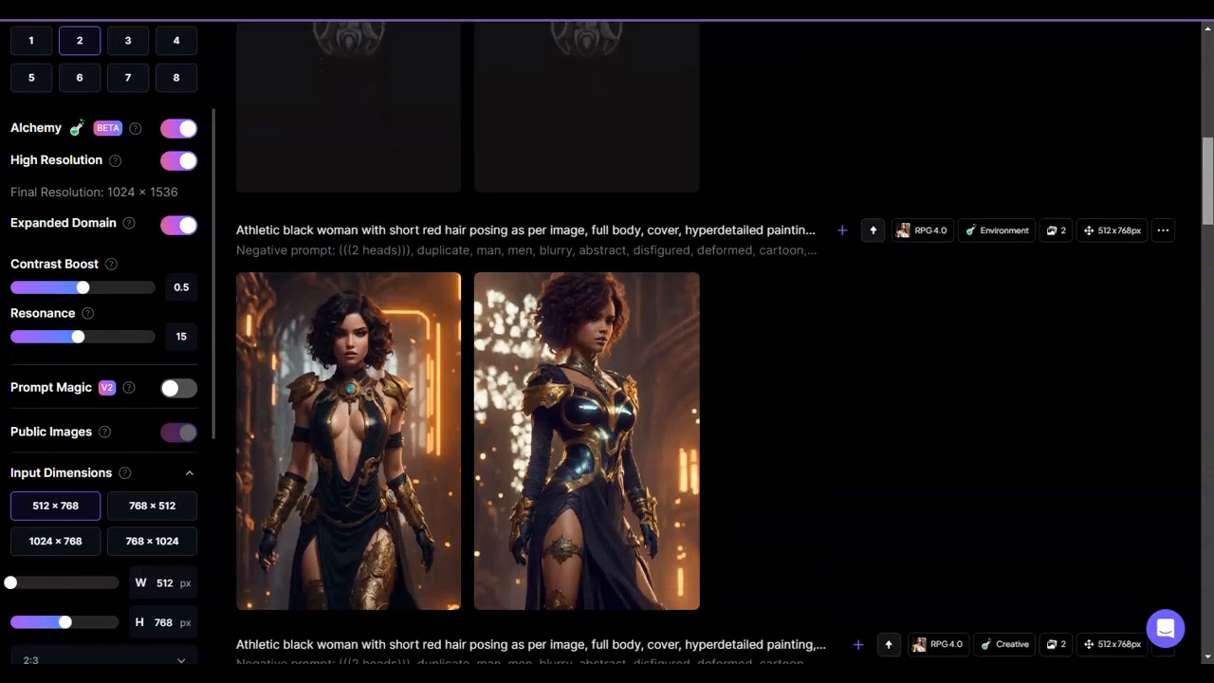
{"action": "scroll", "coordinate": [749, 302], "scroll_direction": "down", "scroll_amount": 1}
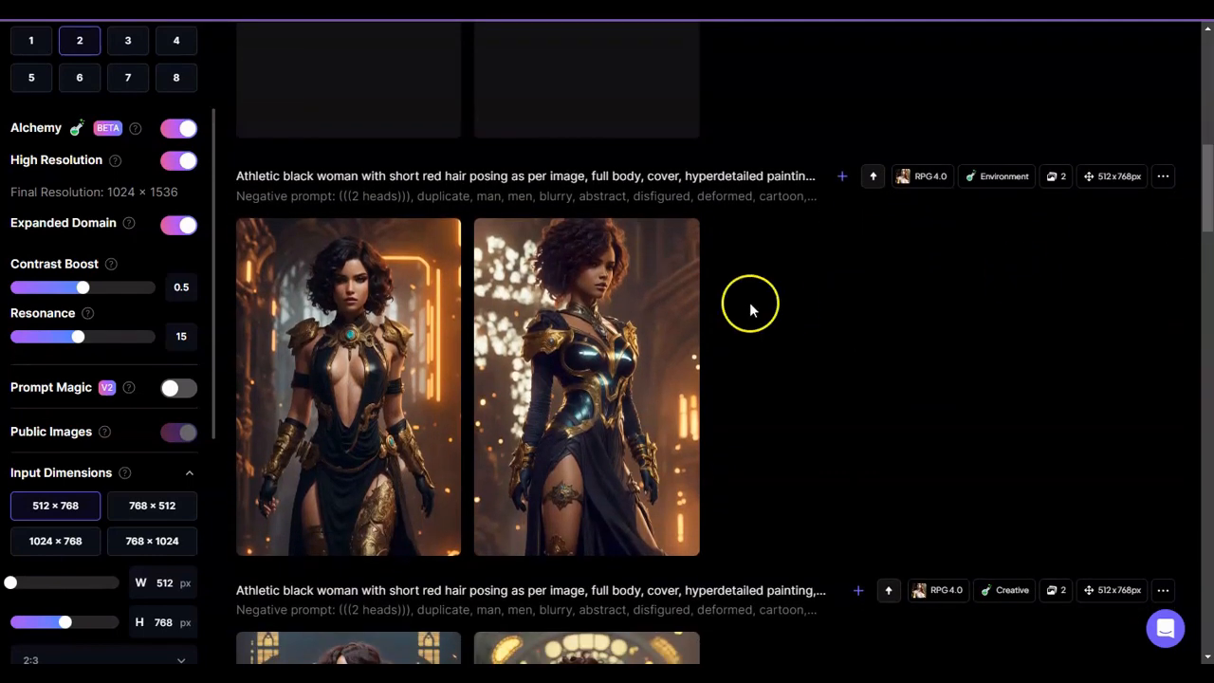
{"action": "left_click", "coordinate": [655, 300]}
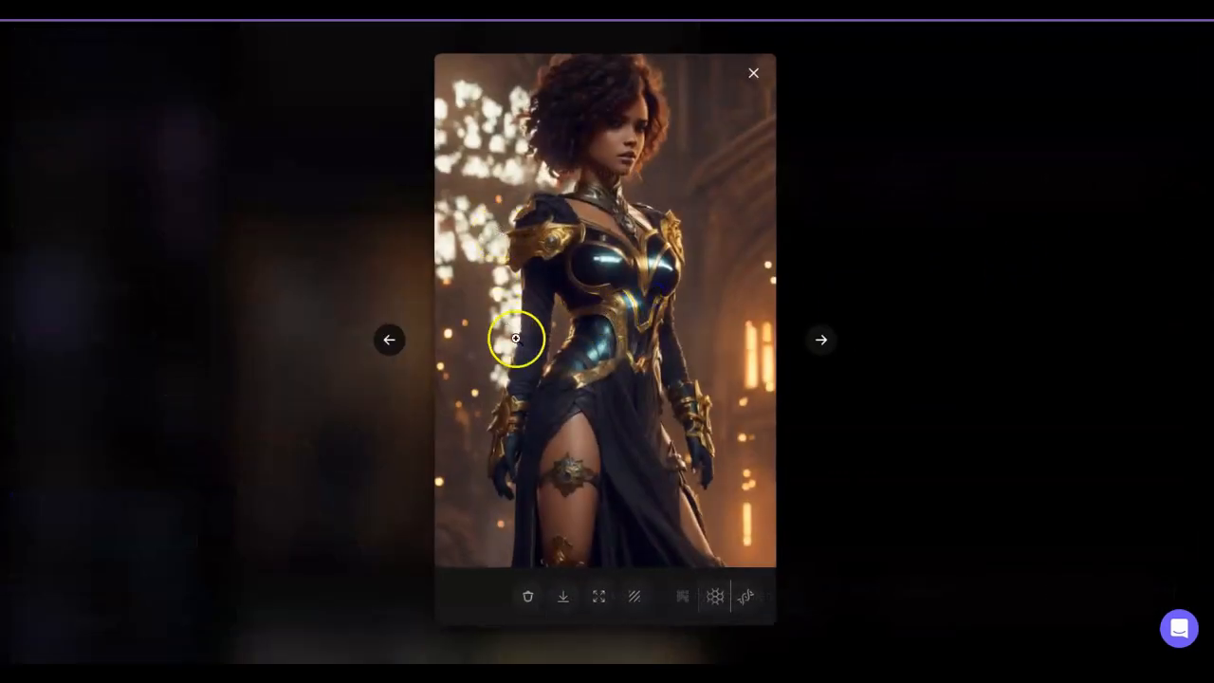
{"action": "left_click", "coordinate": [753, 76]}
{"action": "left_click", "coordinate": [267, 370]}
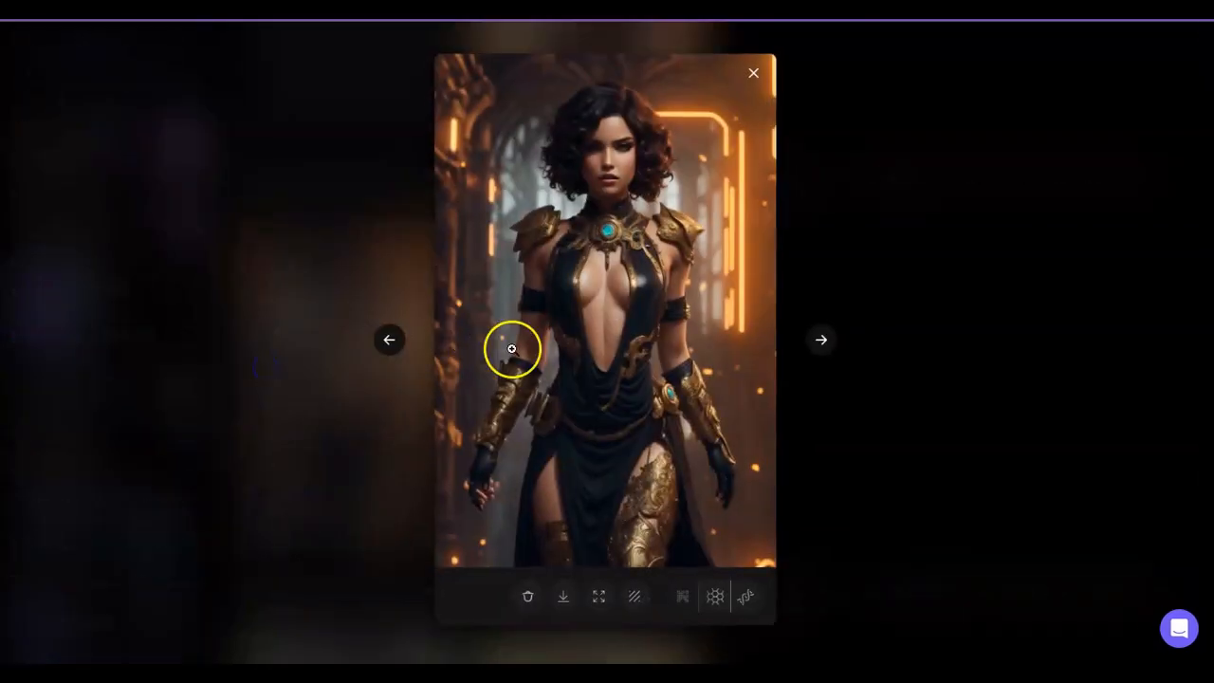
{"action": "left_click", "coordinate": [753, 76]}
{"action": "left_click_drag", "start_coordinate": [1207, 195], "coordinate": [1207, 135]}
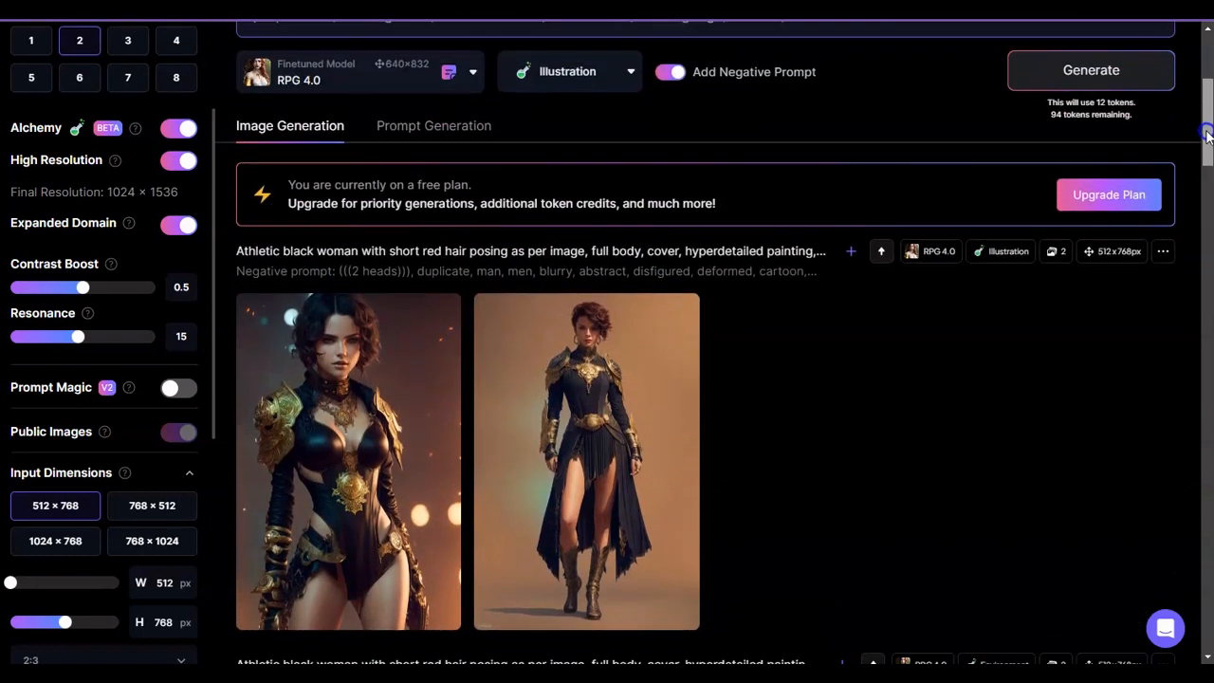
Step: Try to generate two images from the same prompt with the Raytraced style preset, and dismiss the Alchemy upgrade offer
{"action": "mouse_move", "coordinate": [610, 411]}
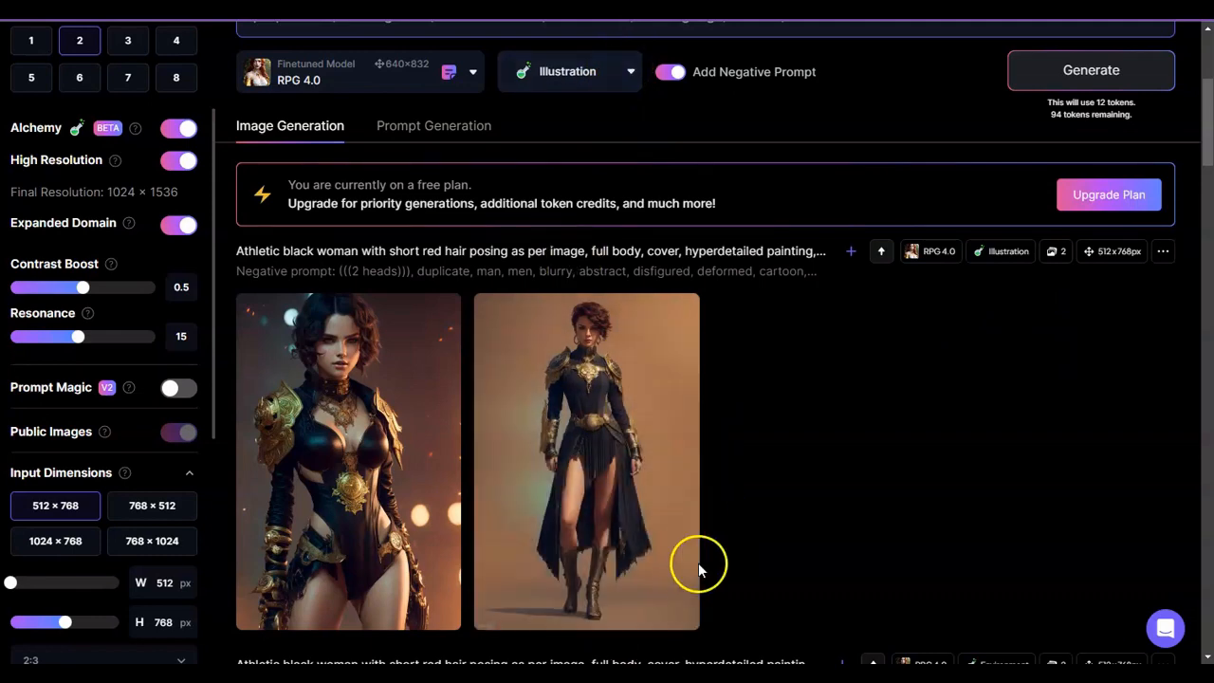
{"action": "mouse_move", "coordinate": [679, 588]}
{"action": "left_click", "coordinate": [666, 265]}
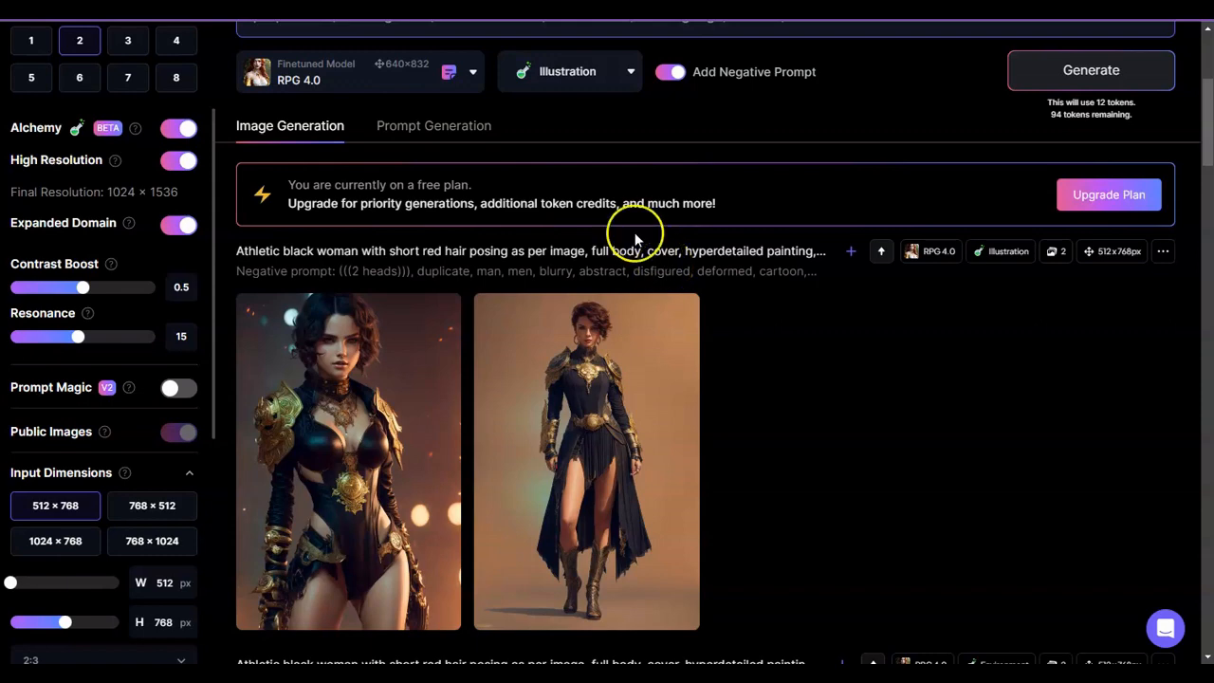
{"action": "left_click", "coordinate": [628, 68]}
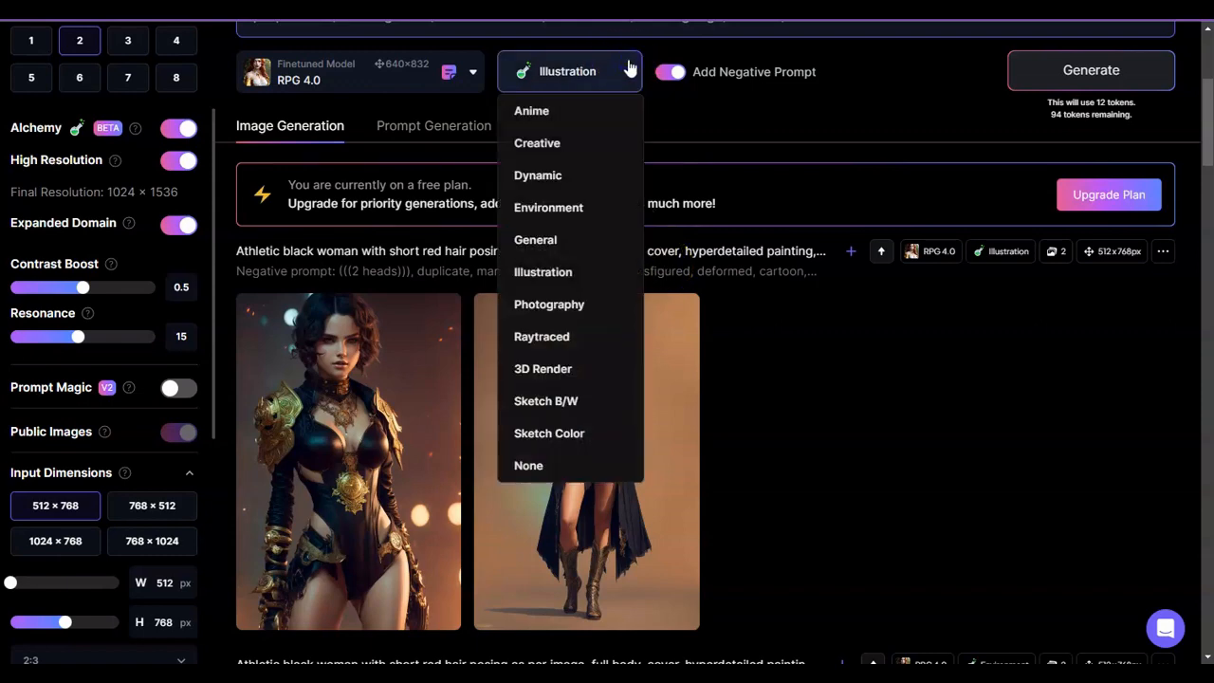
{"action": "left_click", "coordinate": [544, 340]}
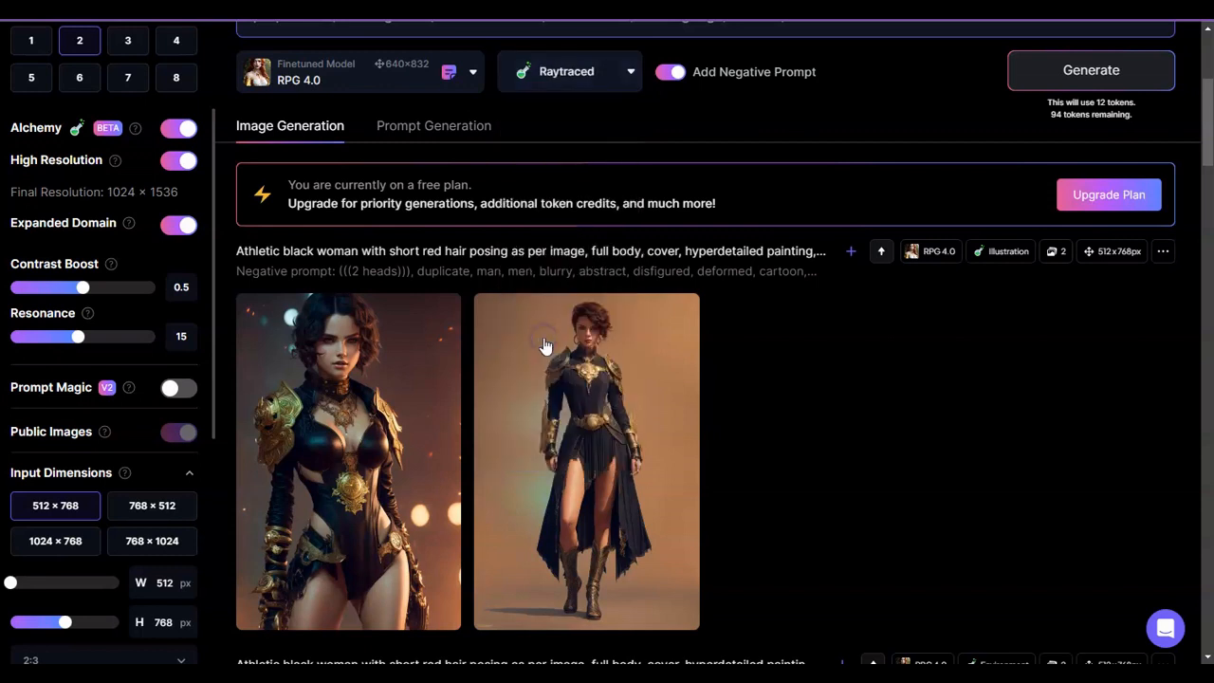
{"action": "left_click", "coordinate": [1051, 91]}
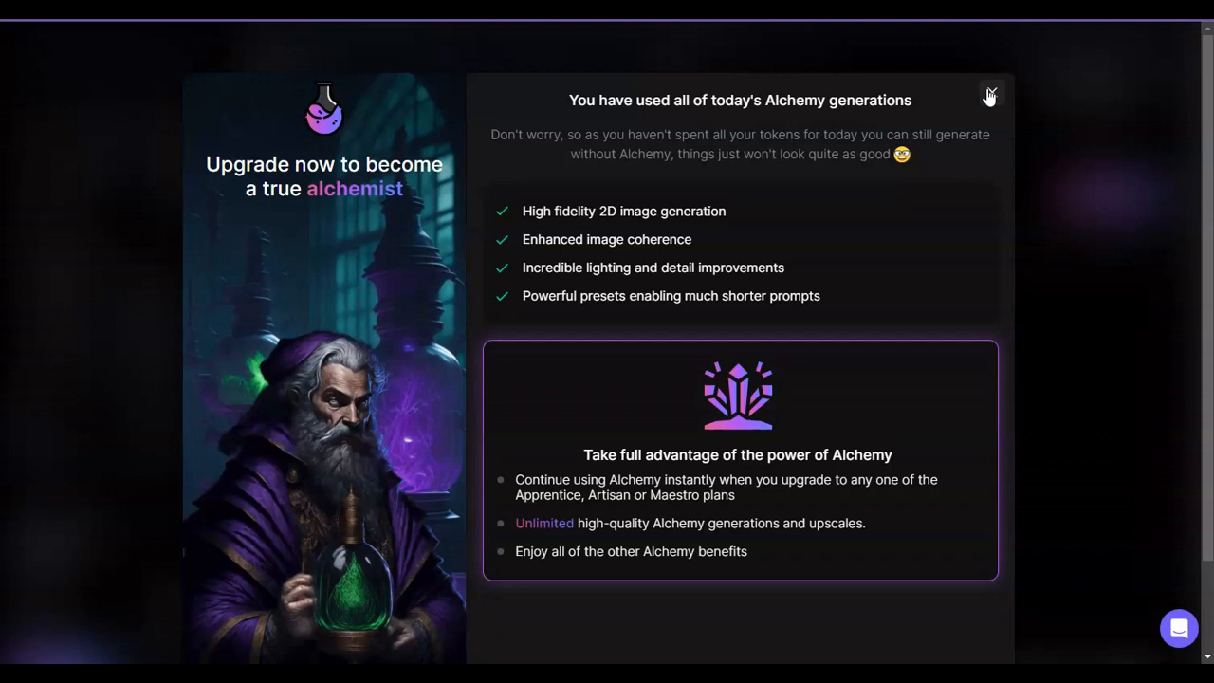
{"action": "left_click", "coordinate": [987, 91]}
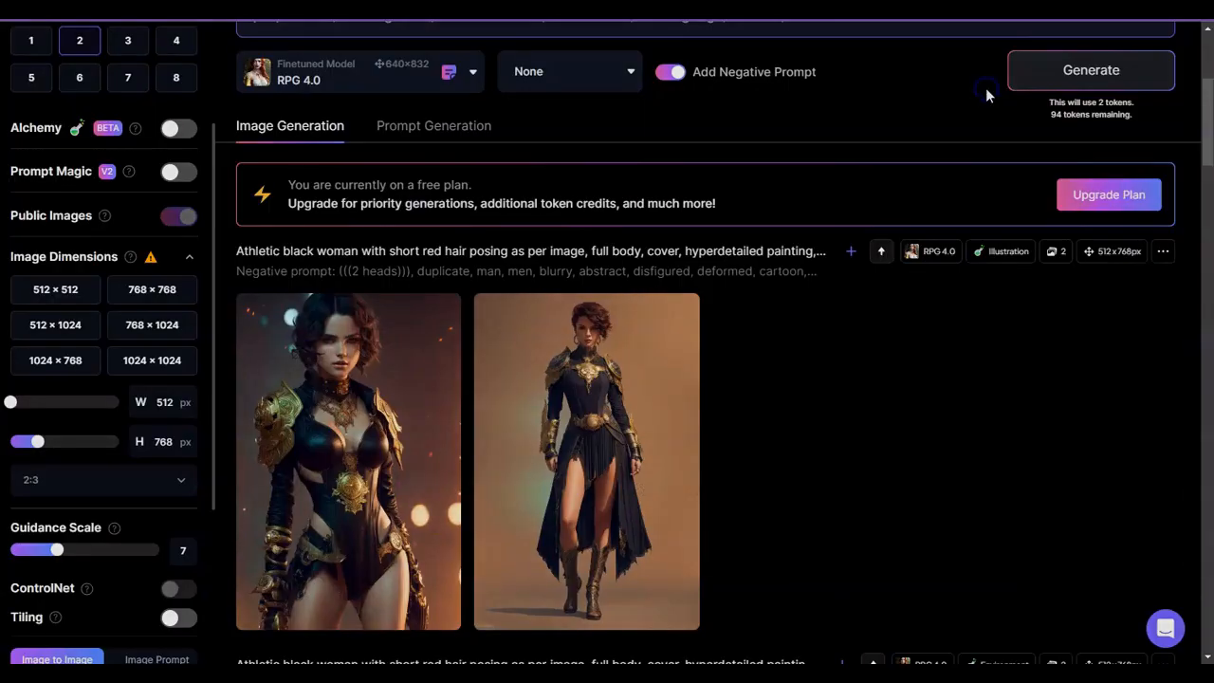